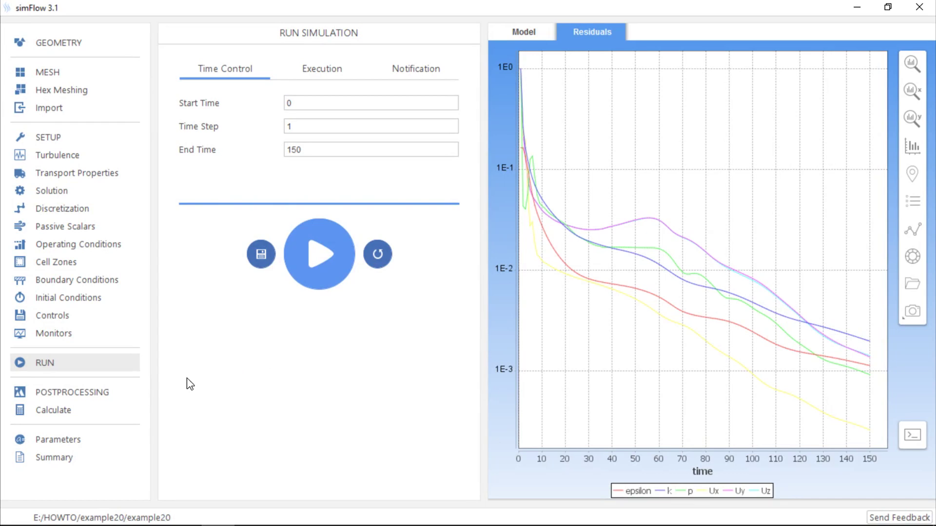
Step: Launch ParaView from simFlow's postprocessing page to open the simulation results
{"action": "left_click", "coordinate": [117, 397]}
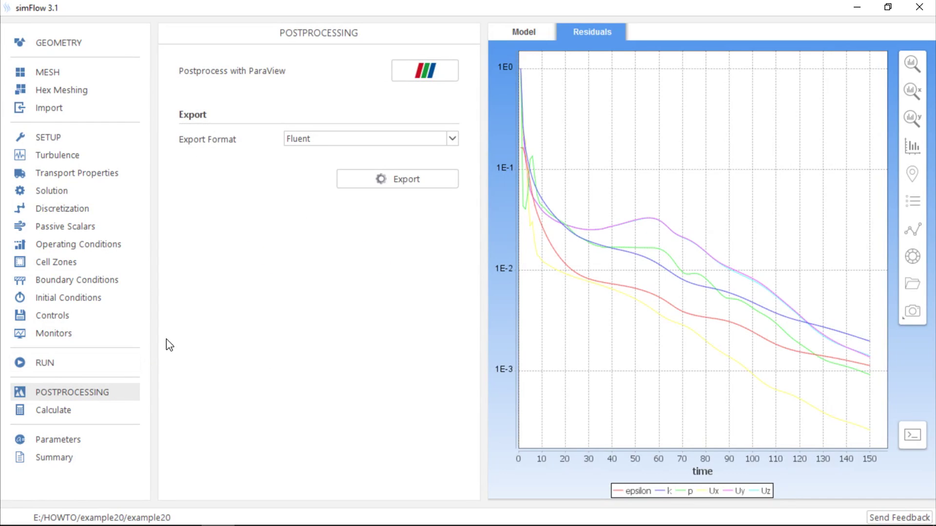
{"action": "left_click", "coordinate": [407, 70]}
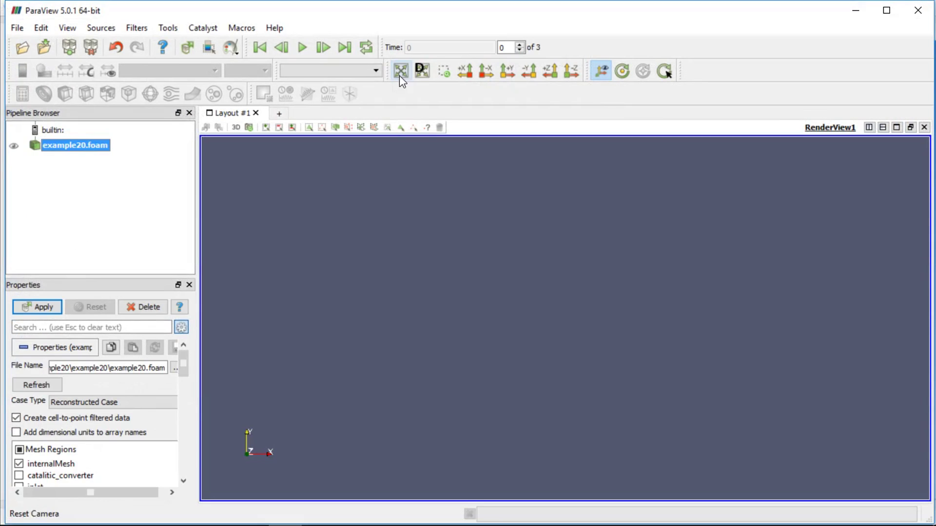
Step: Apply the example20.foam case in a maximized window and view the converter obliquely
{"action": "left_click", "coordinate": [42, 307]}
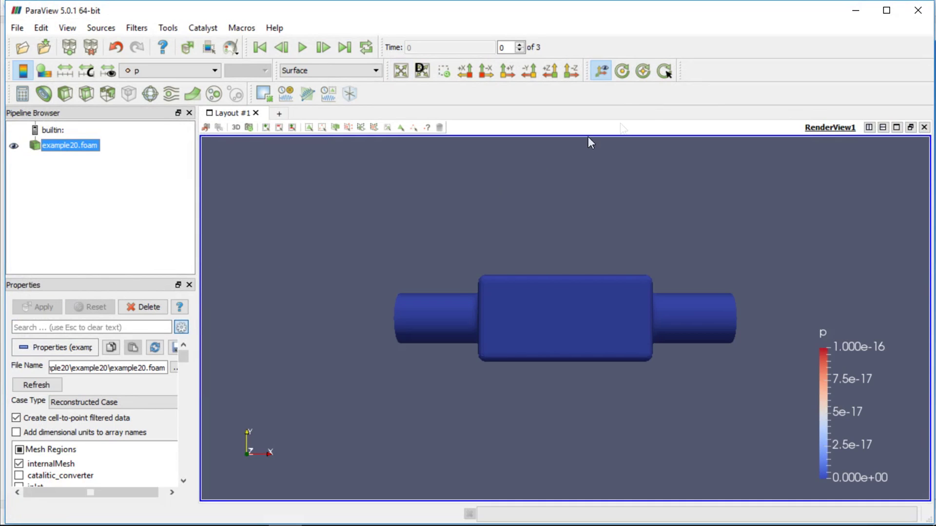
{"action": "left_click", "coordinate": [886, 10]}
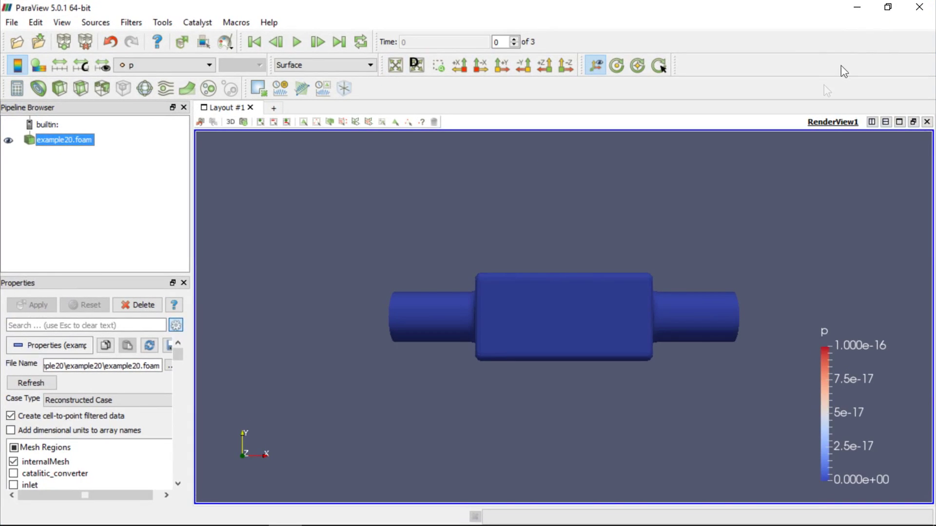
{"action": "left_click_drag", "start_coordinate": [639, 283], "coordinate": [692, 295]}
{"action": "scroll", "coordinate": [584, 282], "scroll_direction": "up", "scroll_amount": 4}
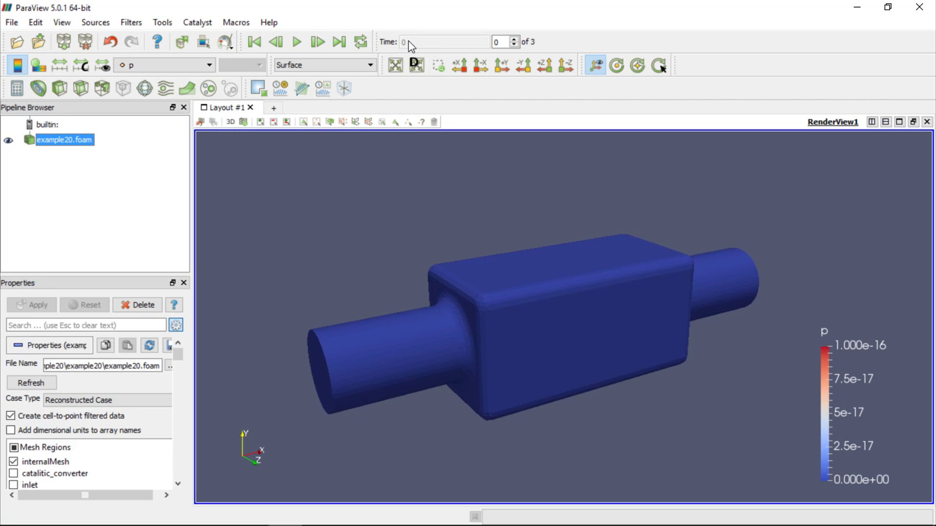
Step: Jump to time 150 and rescale pressure p colours to -2.978e+01–5.014e+01
{"action": "left_click", "coordinate": [339, 43]}
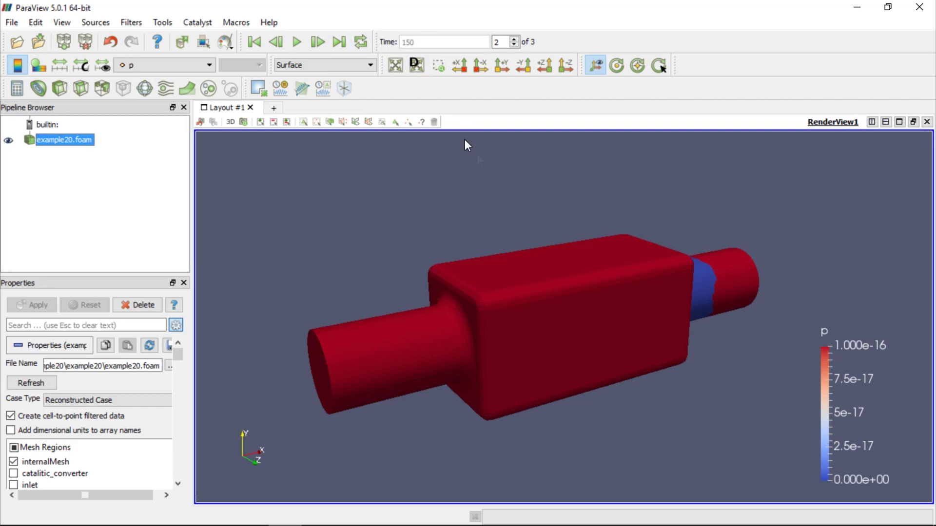
{"action": "left_click_drag", "start_coordinate": [620, 299], "coordinate": [639, 297]}
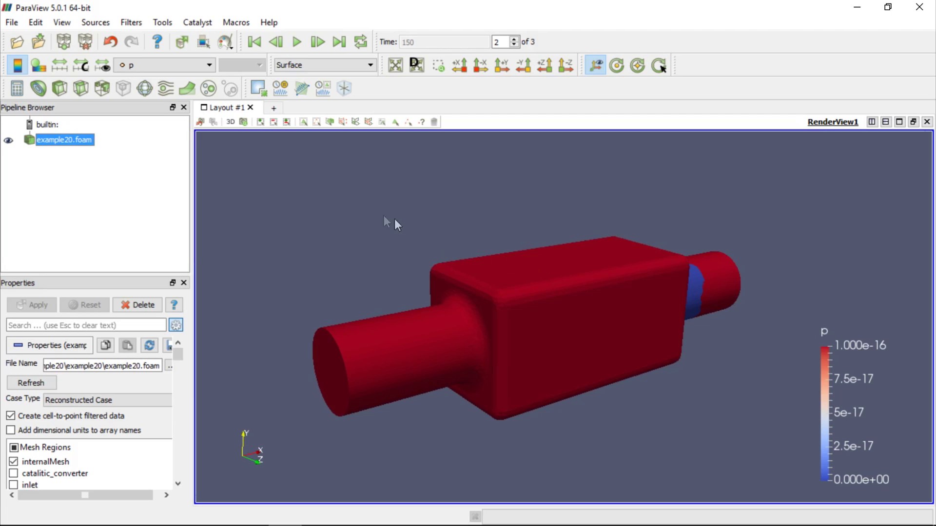
{"action": "left_click", "coordinate": [56, 69]}
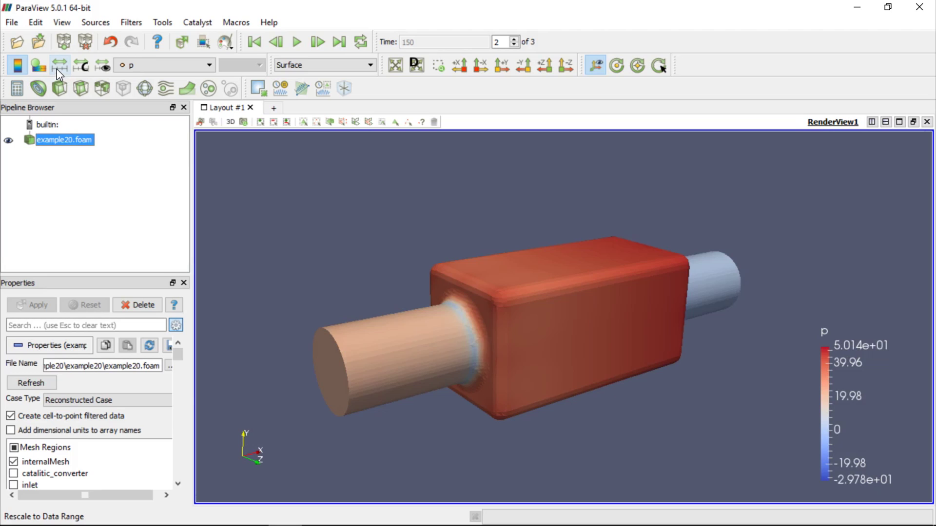
Step: Switch the converter's colouring from p to U, legend 2.752e-03 to 1.186e+01
{"action": "left_click", "coordinate": [141, 66]}
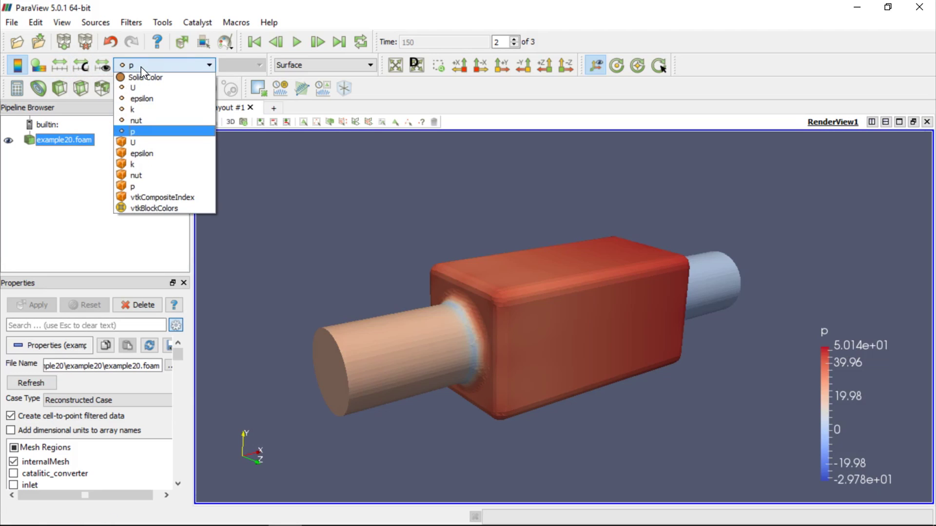
{"action": "left_click", "coordinate": [139, 87]}
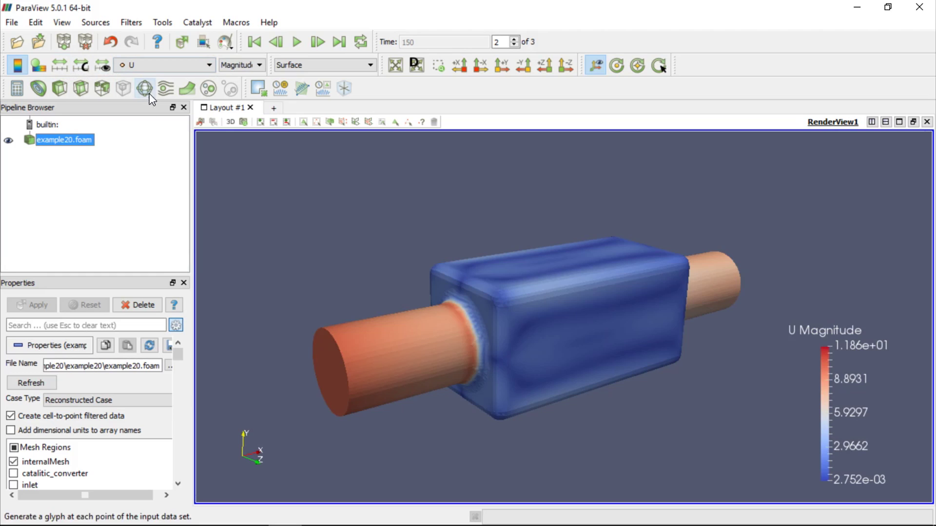
{"action": "left_click", "coordinate": [149, 67]}
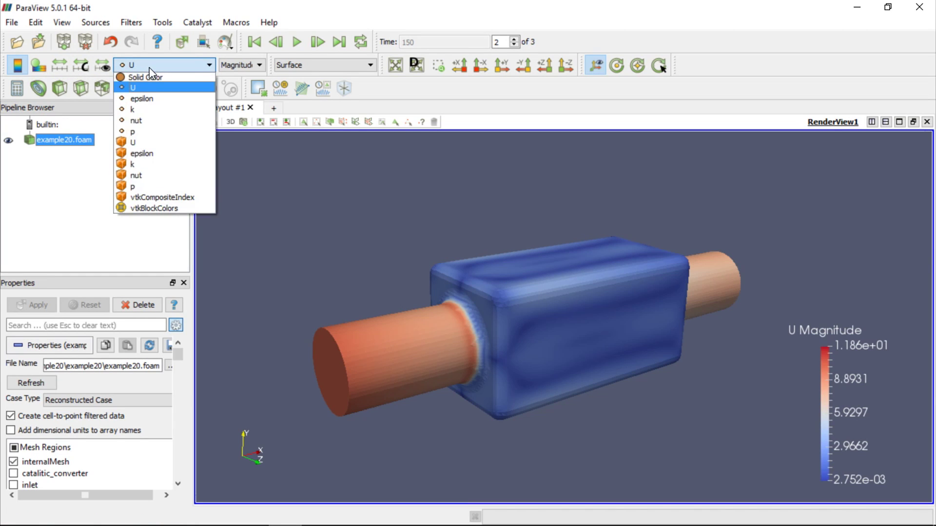
{"action": "left_click", "coordinate": [149, 68]}
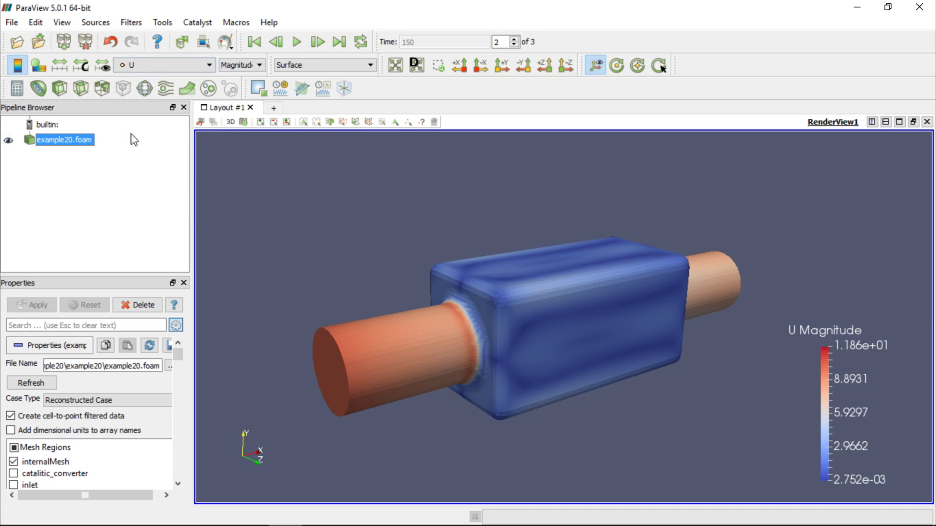
Step: Clip the converter with an inverted Z-normal plane and hide the plane widget
{"action": "left_click", "coordinate": [65, 96]}
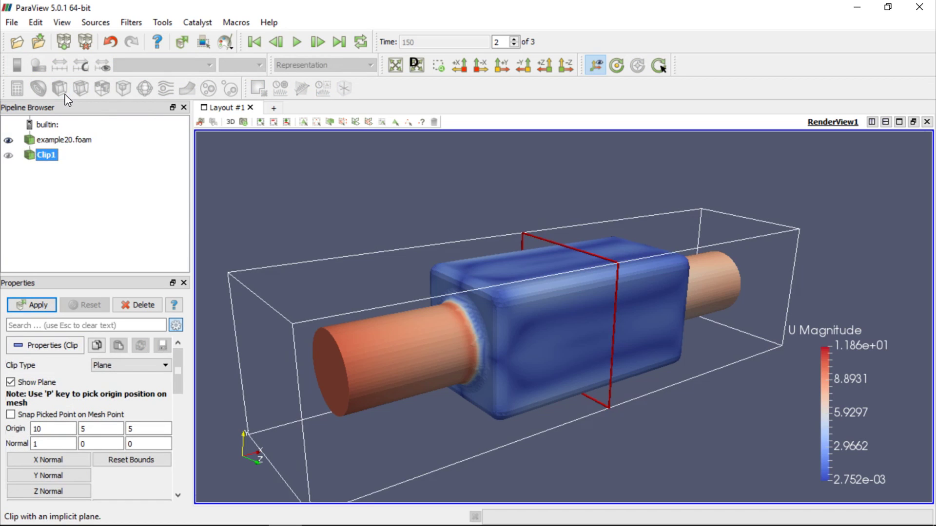
{"action": "left_click", "coordinate": [51, 491]}
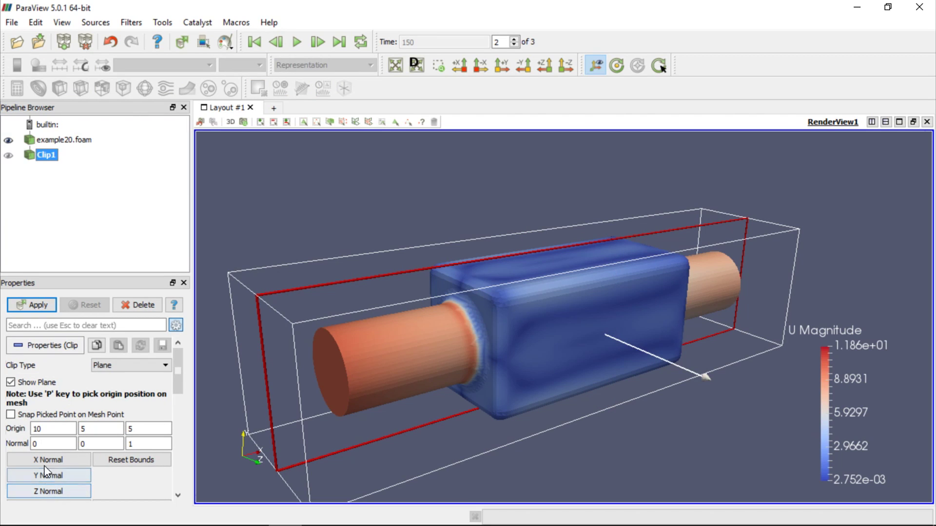
{"action": "left_click", "coordinate": [39, 307]}
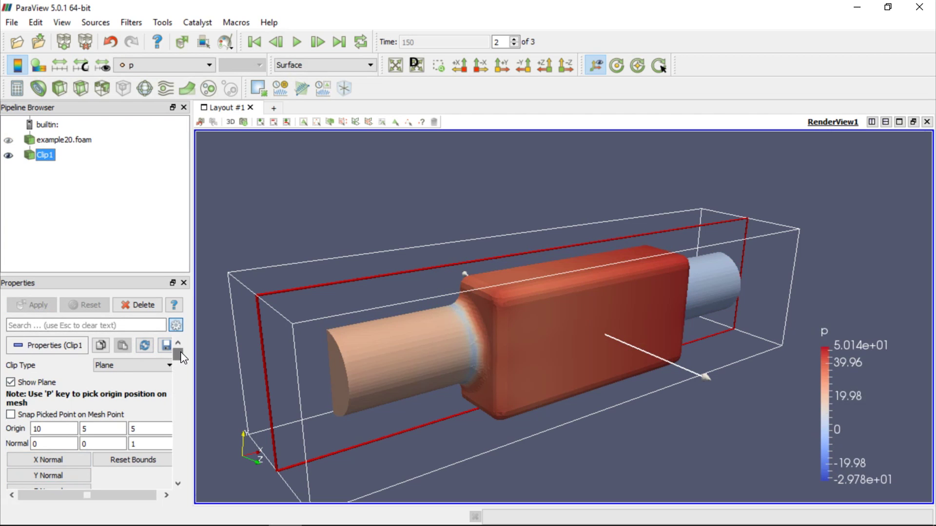
{"action": "left_click_drag", "start_coordinate": [182, 357], "coordinate": [184, 364]}
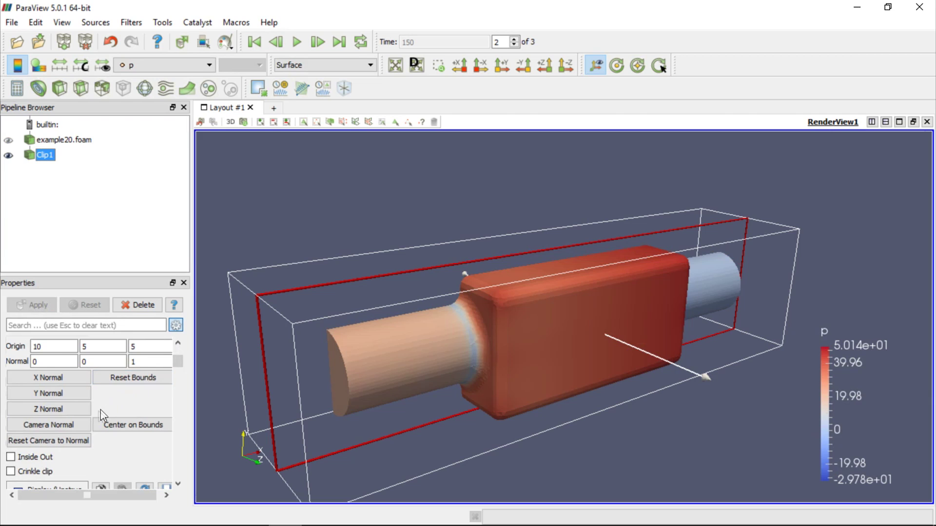
{"action": "left_click", "coordinate": [11, 459]}
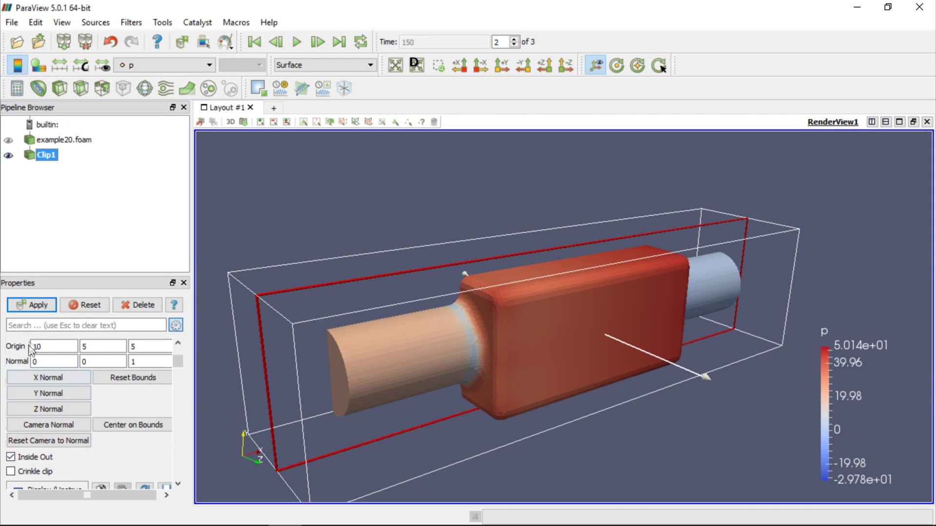
{"action": "left_click", "coordinate": [35, 307]}
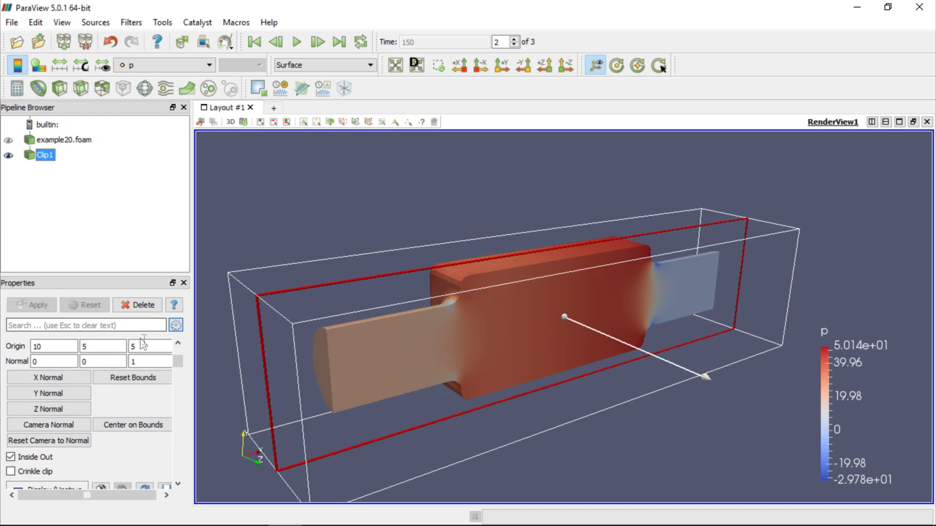
{"action": "left_click_drag", "start_coordinate": [178, 366], "coordinate": [178, 357]}
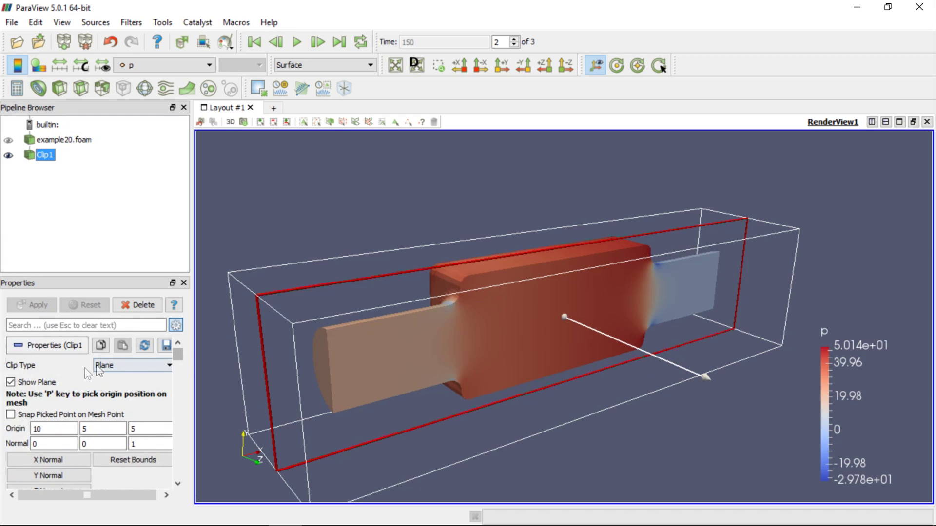
{"action": "left_click", "coordinate": [11, 383]}
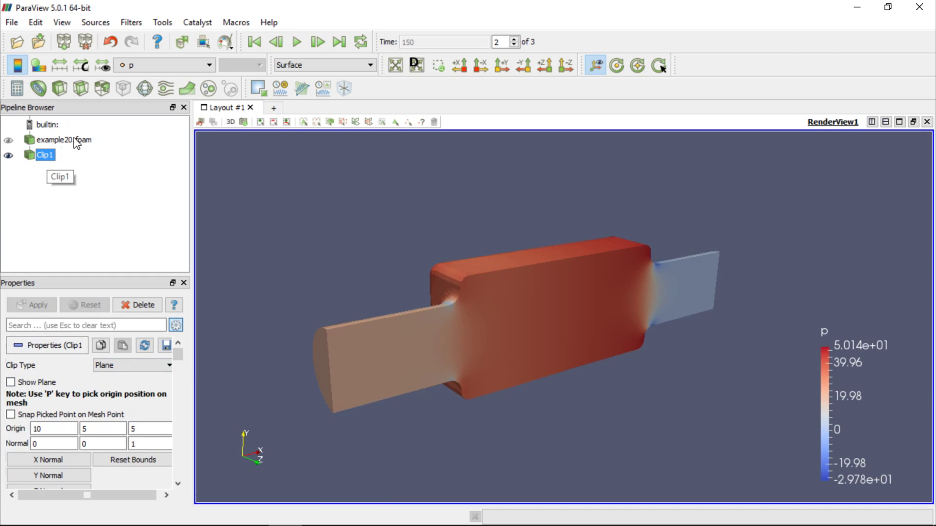
Step: Colour Clip1 by U Magnitude, rescale to its data range, then hide Clip1
{"action": "left_click", "coordinate": [169, 67]}
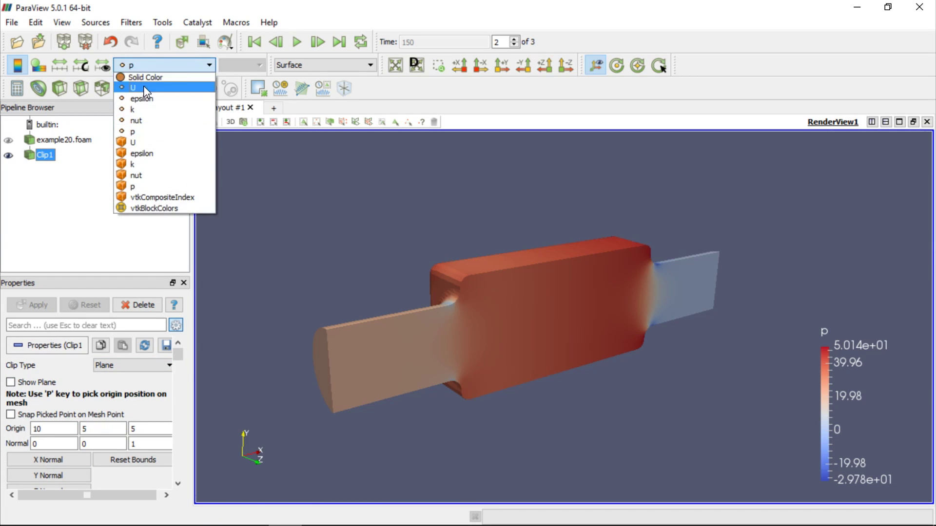
{"action": "left_click", "coordinate": [143, 87]}
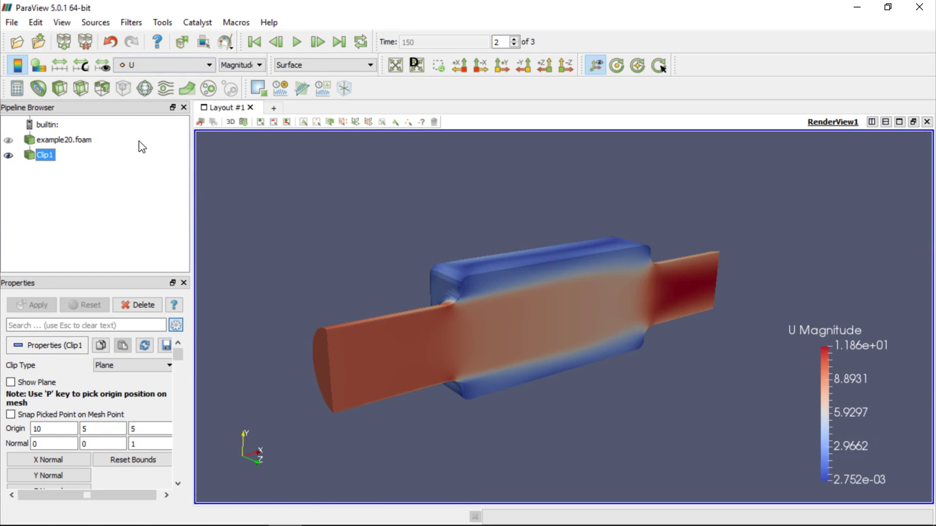
{"action": "left_click", "coordinate": [60, 75]}
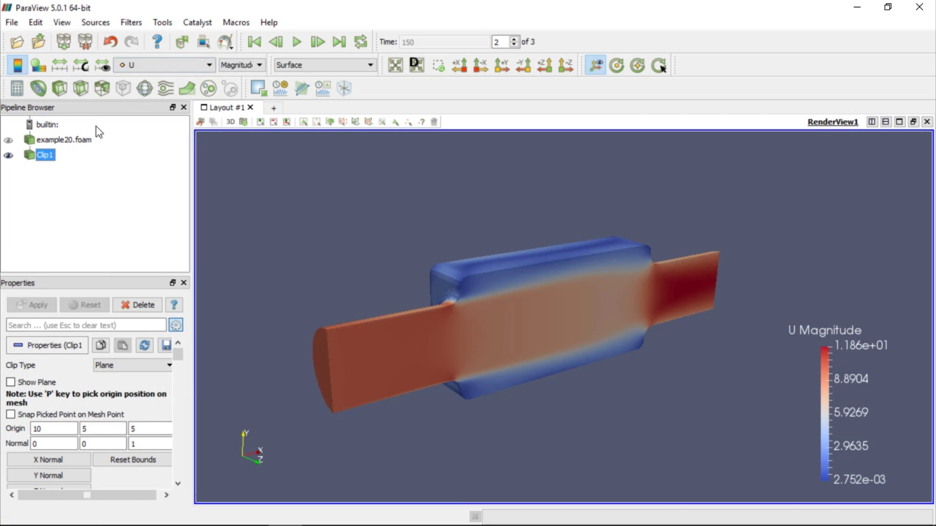
{"action": "left_click", "coordinate": [8, 155]}
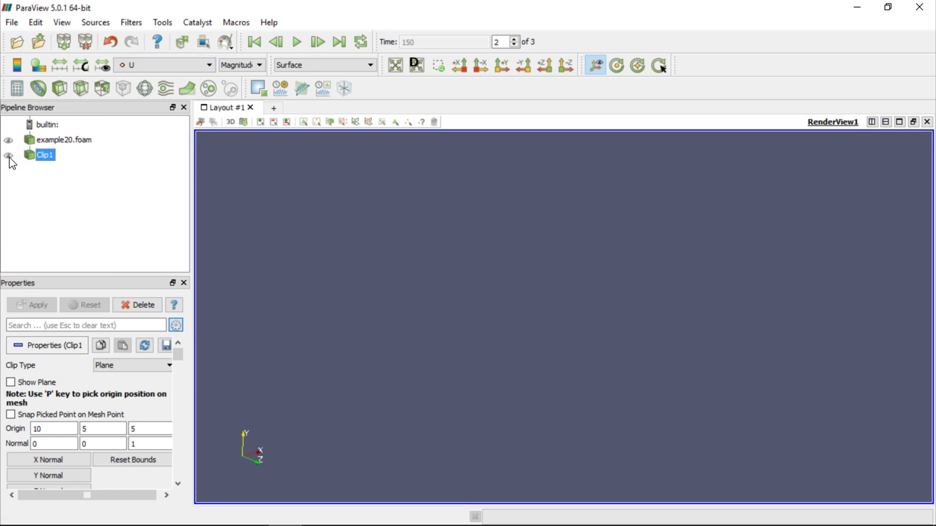
Step: Slice example20.foam on a Z-normal plane with the plane outline hidden
{"action": "left_click", "coordinate": [41, 141]}
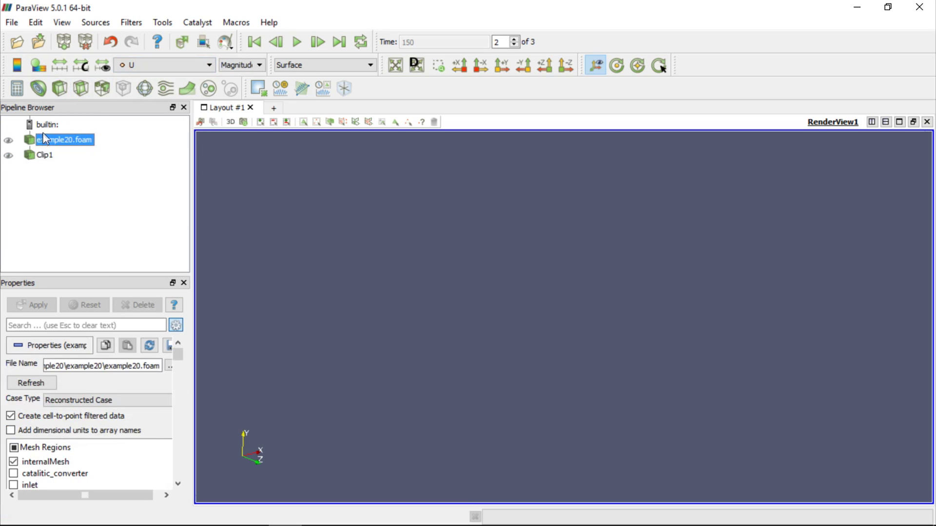
{"action": "left_click", "coordinate": [79, 89]}
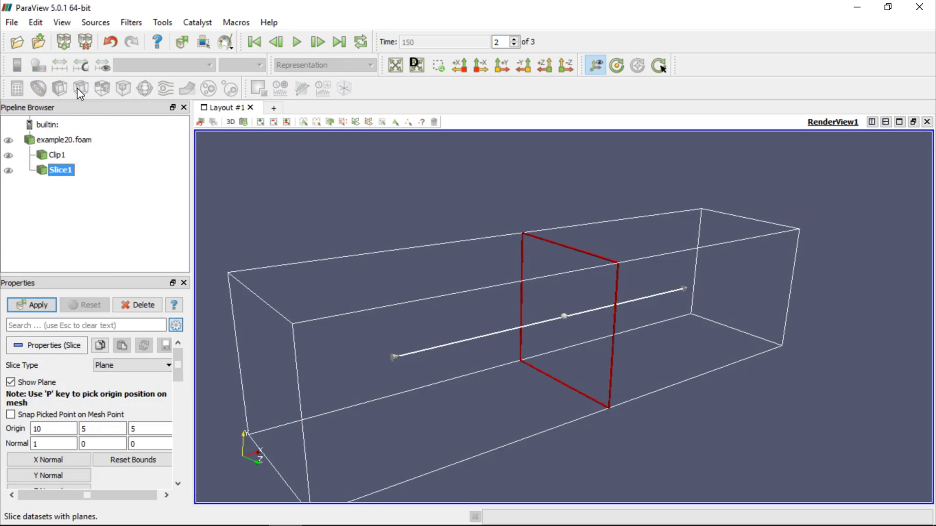
{"action": "left_click_drag", "start_coordinate": [177, 358], "coordinate": [177, 365]}
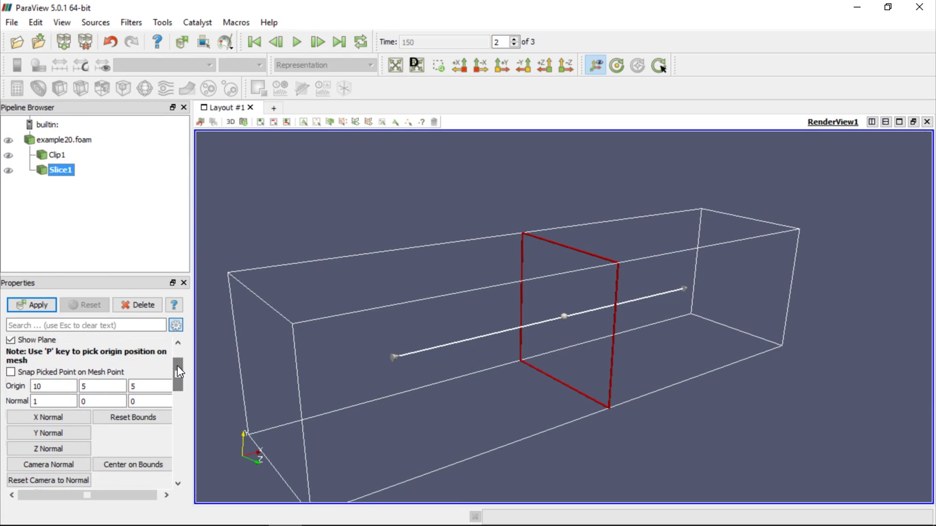
{"action": "left_click", "coordinate": [61, 447]}
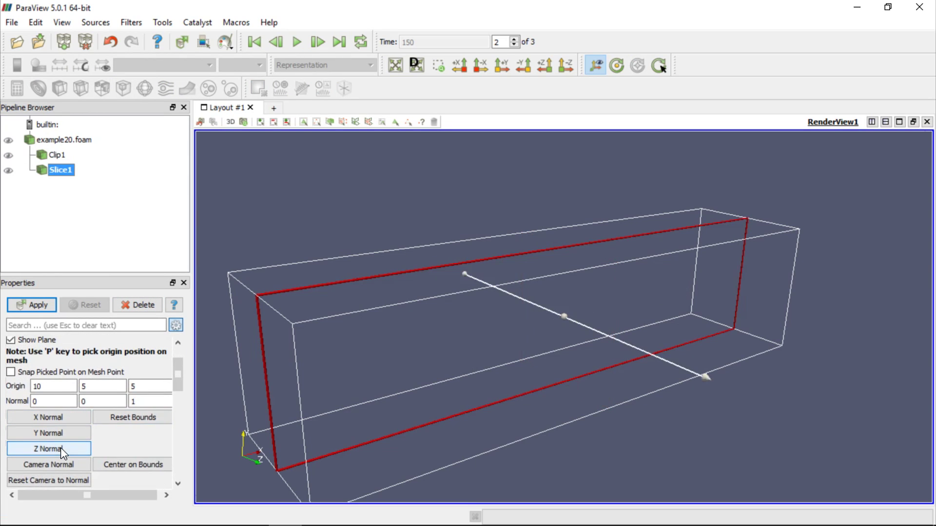
{"action": "left_click", "coordinate": [37, 305]}
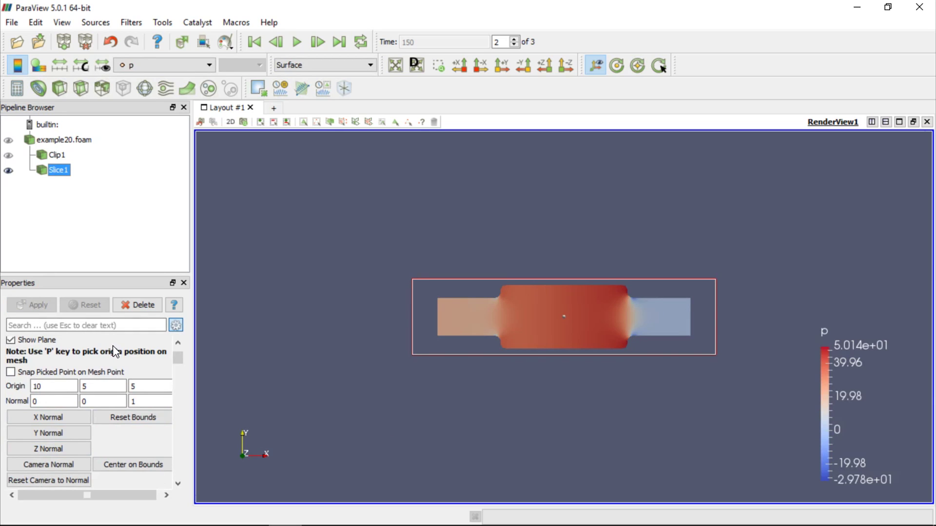
{"action": "scroll", "coordinate": [178, 354], "scroll_direction": "up", "scroll_amount": 3}
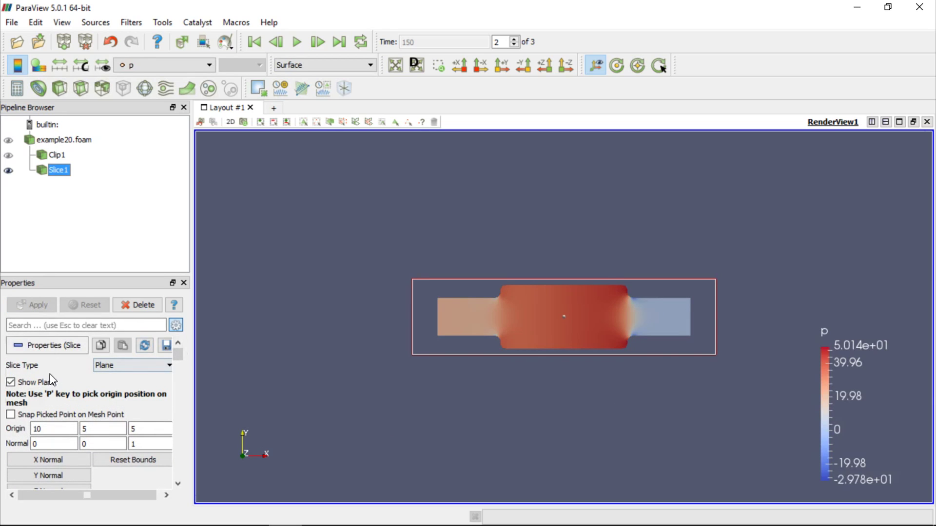
{"action": "left_click", "coordinate": [13, 384]}
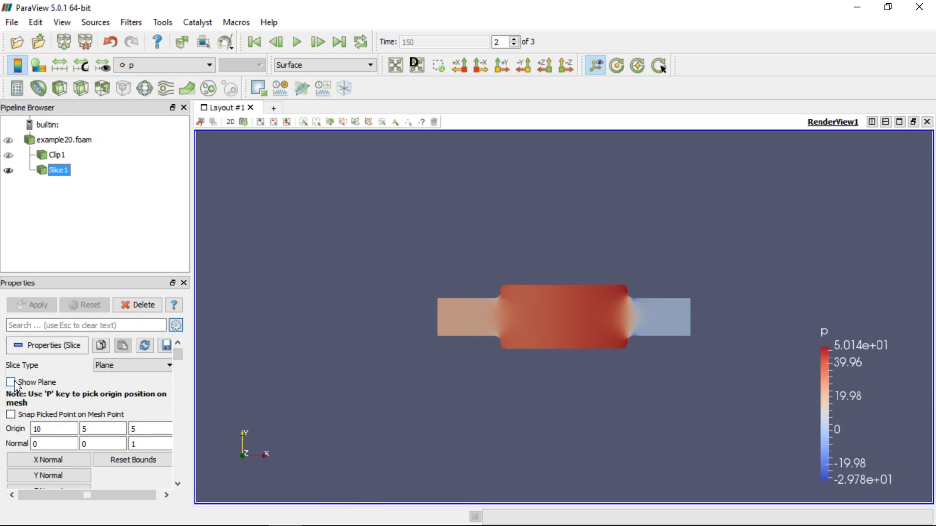
Step: Colour Slice1 by U Magnitude and zoom in on it
{"action": "left_click", "coordinate": [146, 71]}
{"action": "left_click", "coordinate": [144, 87]}
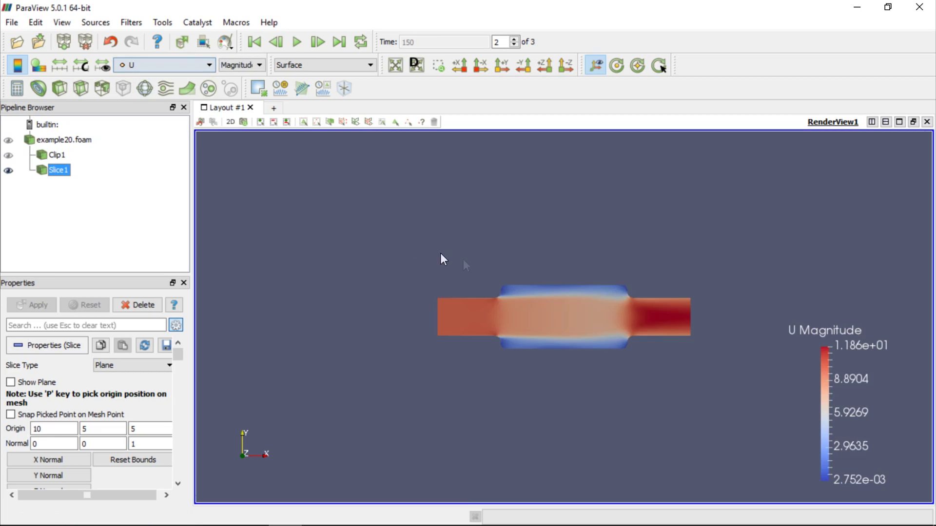
{"action": "right_click_drag", "start_coordinate": [440, 254], "coordinate": [491, 364]}
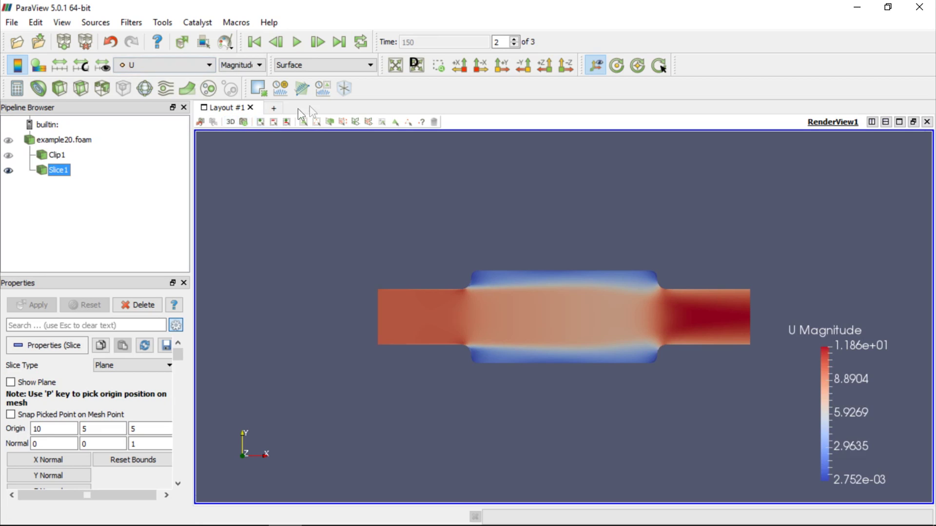
Step: Reset the camera, orbit around the slice, and show example20.foam again
{"action": "left_click", "coordinate": [394, 67]}
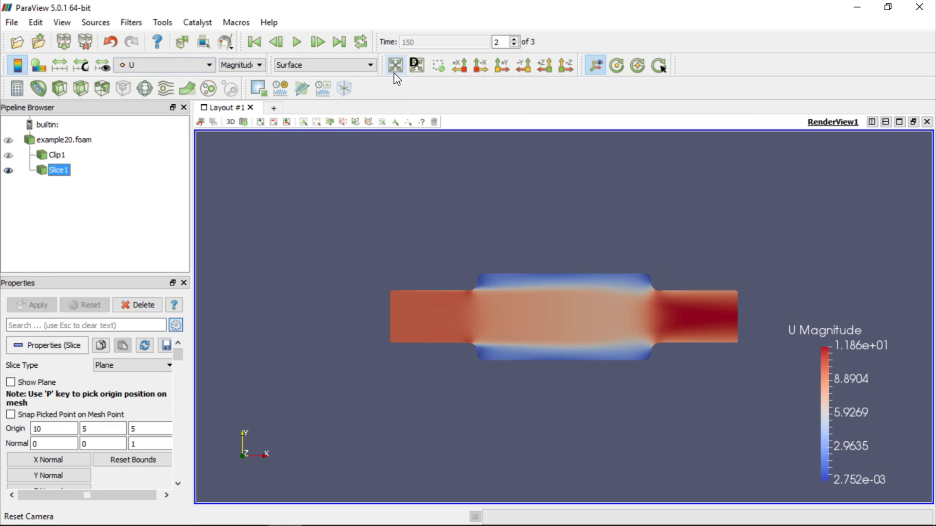
{"action": "left_click_drag", "start_coordinate": [373, 274], "coordinate": [434, 293]}
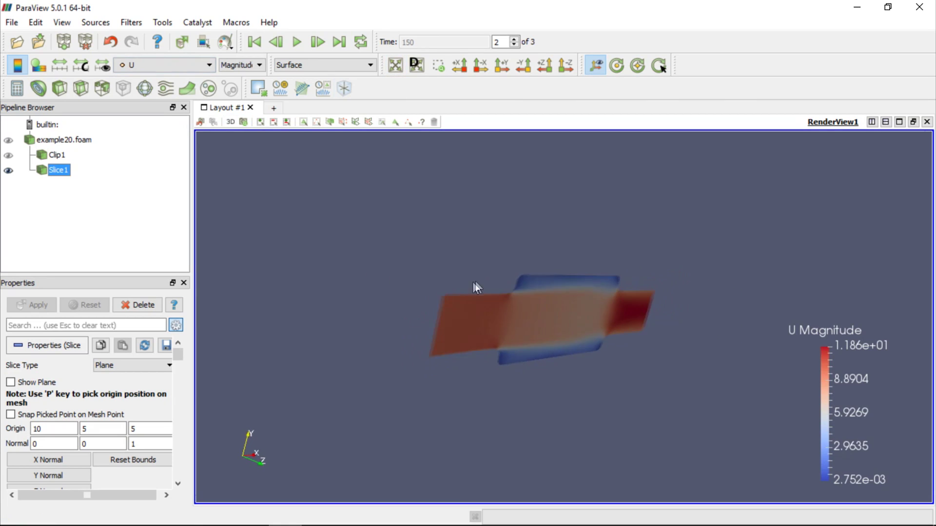
{"action": "left_click_drag", "start_coordinate": [474, 283], "coordinate": [446, 321]}
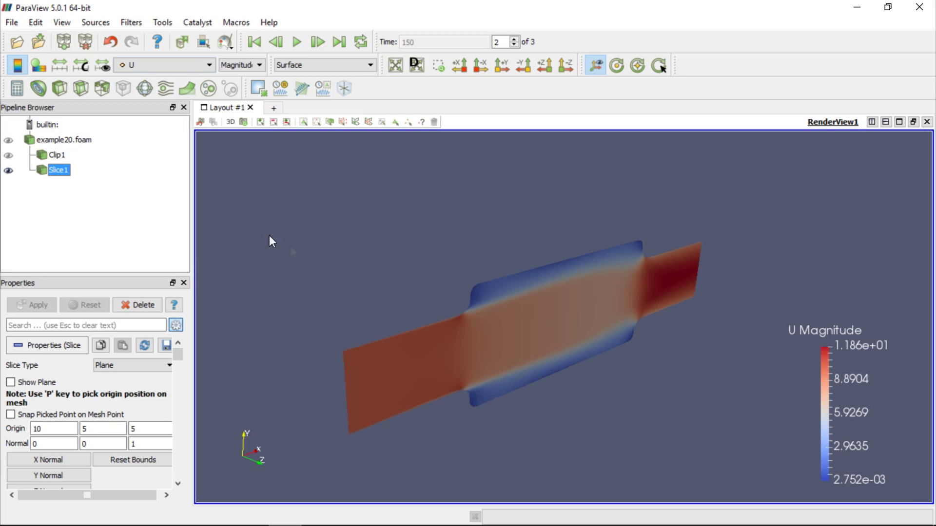
{"action": "left_click", "coordinate": [8, 141]}
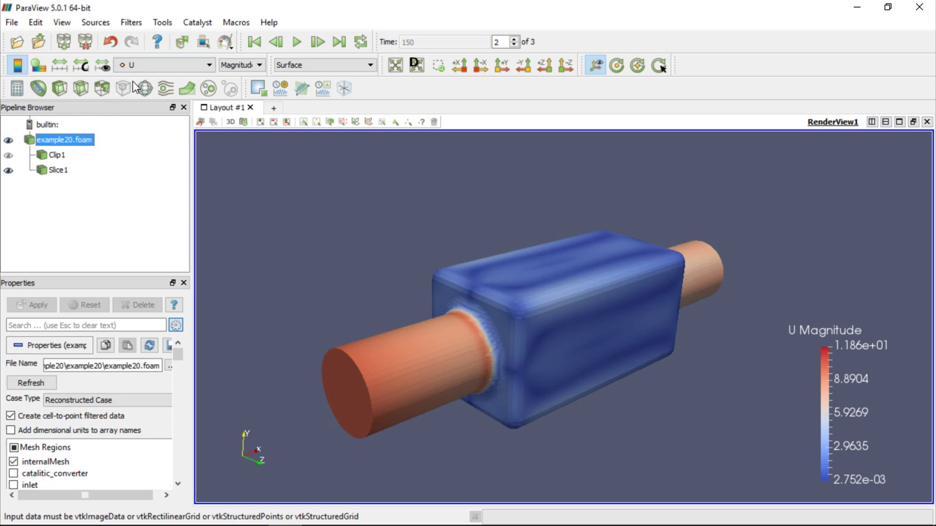
Step: Draw example20.foam in solid colour at 0.4 opacity and hide Slice1
{"action": "left_click", "coordinate": [147, 71]}
{"action": "left_click", "coordinate": [163, 78]}
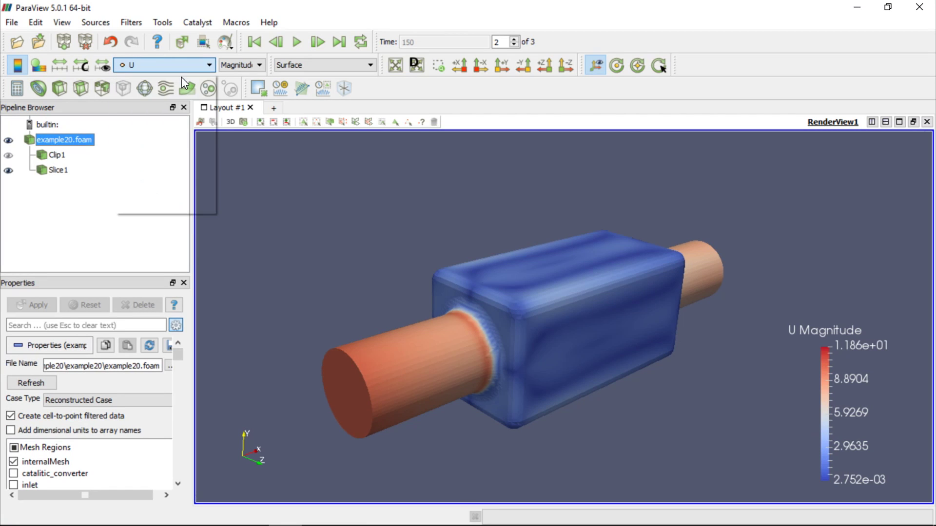
{"action": "left_click_drag", "start_coordinate": [177, 352], "coordinate": [179, 392]}
{"action": "double_click", "coordinate": [142, 417]}
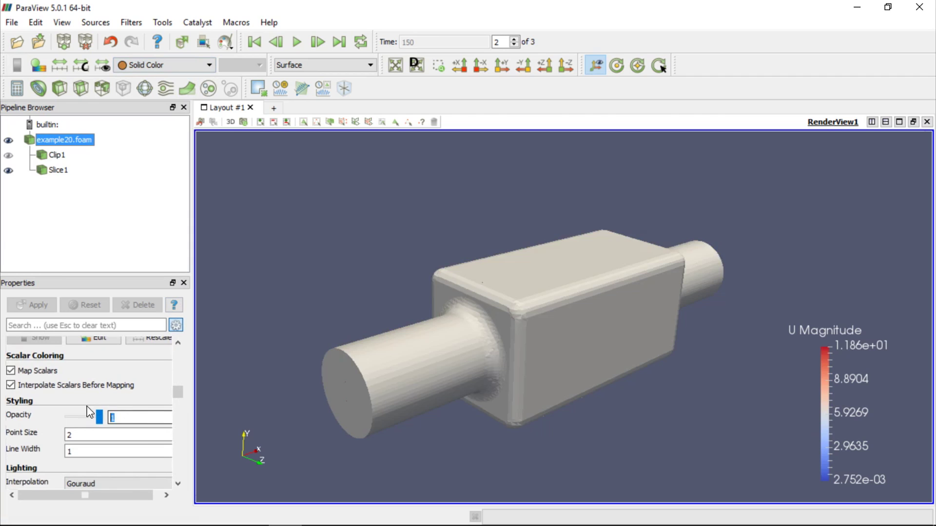
{"action": "type", "text": "0.4"}
{"action": "key", "text": "Return"}
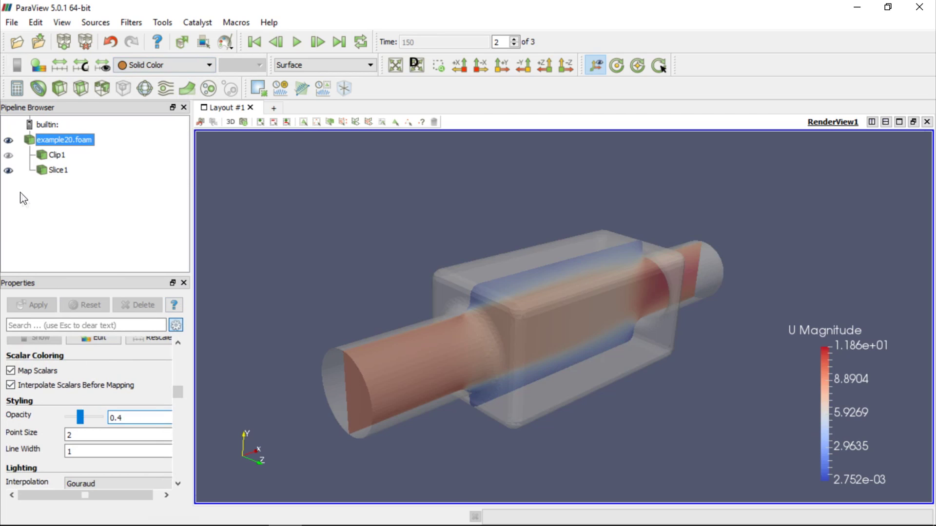
{"action": "left_click", "coordinate": [9, 171]}
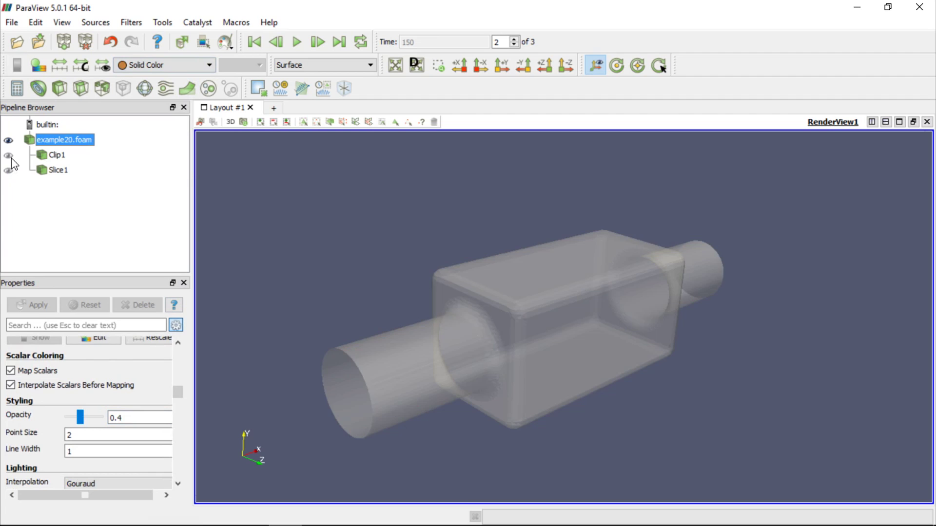
Step: Add a Contour filter by p with isosurface values 40 and 45
{"action": "left_click", "coordinate": [42, 90]}
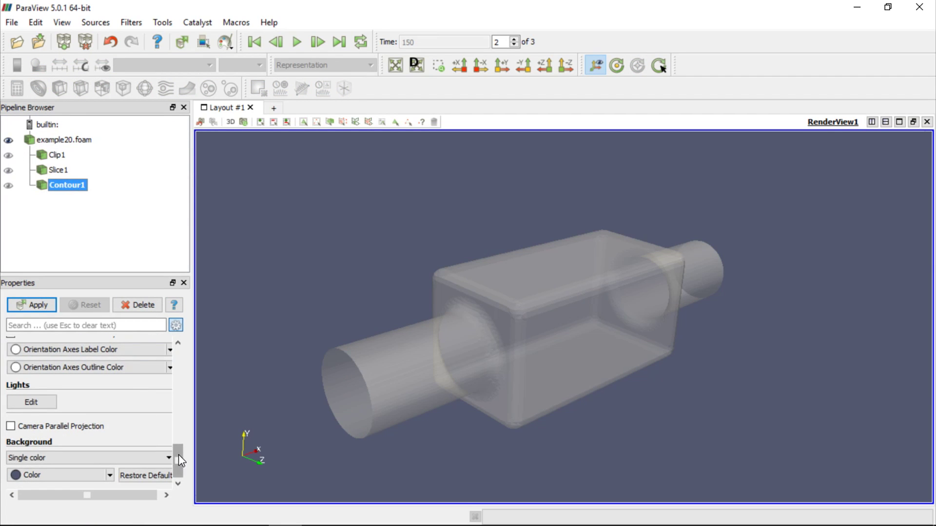
{"action": "left_click_drag", "start_coordinate": [178, 458], "coordinate": [178, 354]}
{"action": "left_click", "coordinate": [166, 365]}
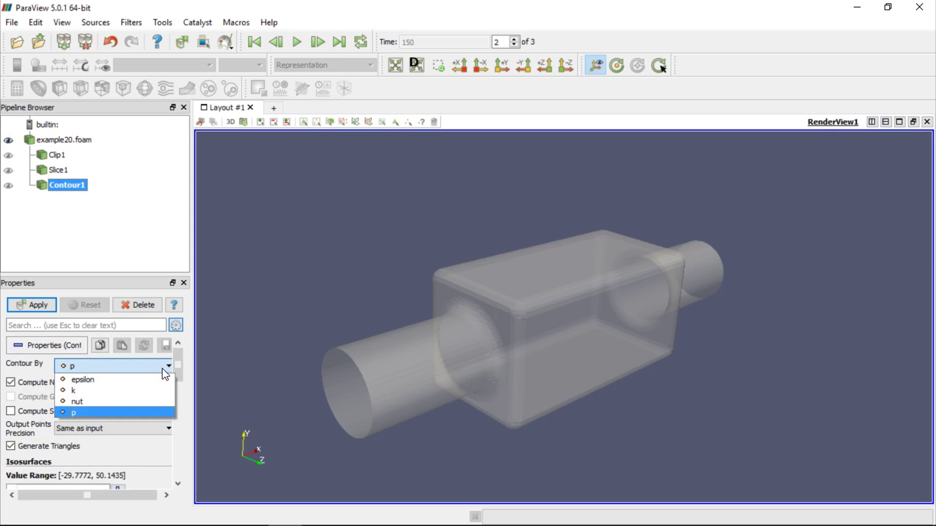
{"action": "left_click", "coordinate": [164, 370]}
{"action": "left_click_drag", "start_coordinate": [177, 365], "coordinate": [180, 384]}
{"action": "left_click", "coordinate": [86, 414]}
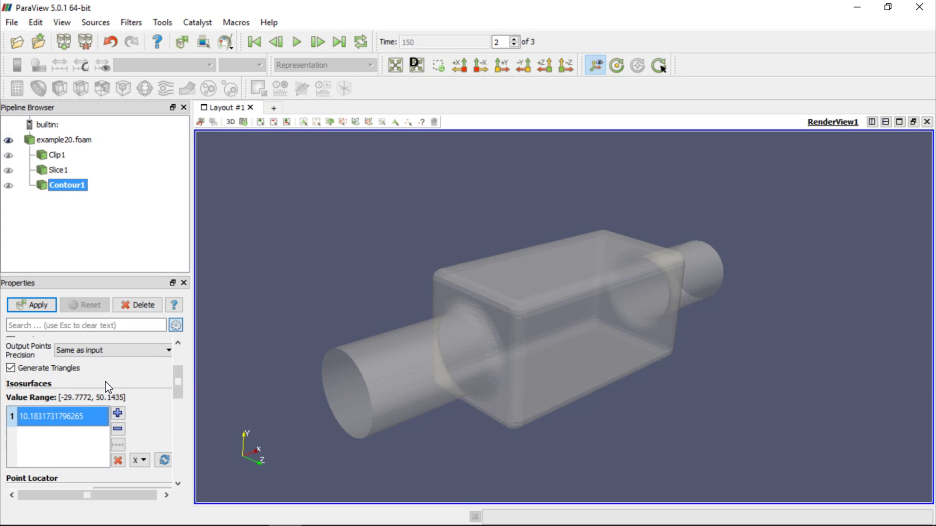
{"action": "type", "text": "40"}
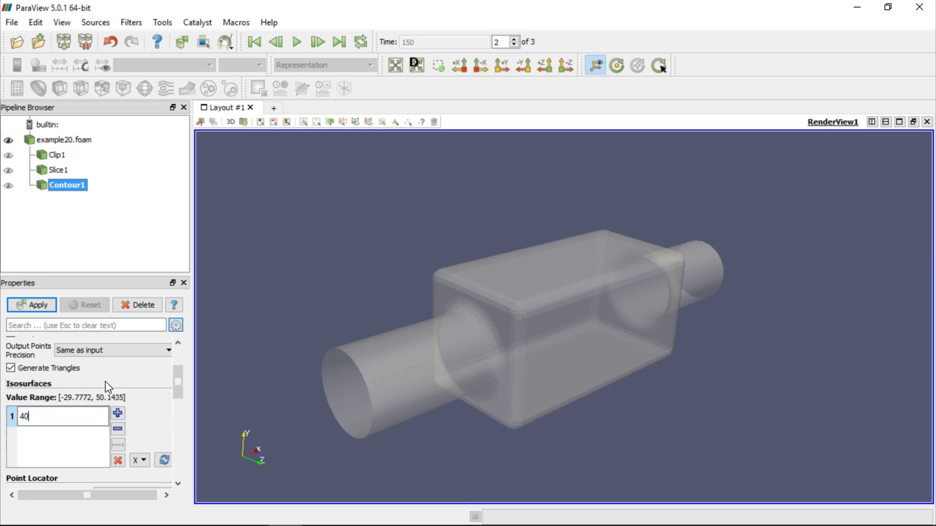
{"action": "left_click", "coordinate": [117, 414]}
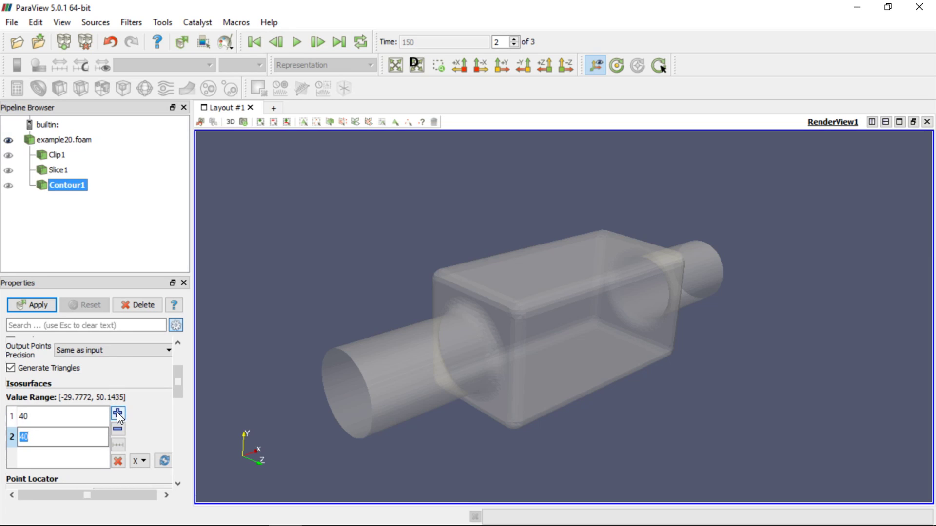
{"action": "type", "text": "45"}
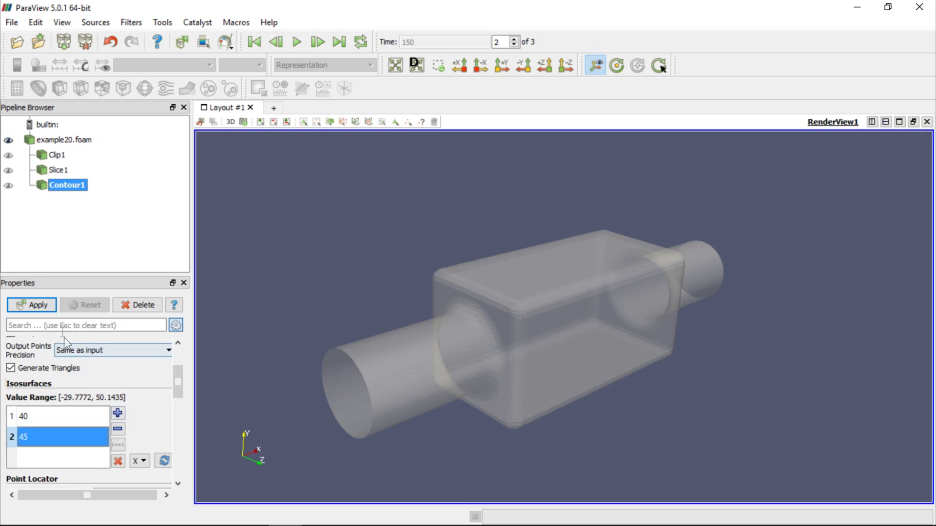
Step: Apply Contour1, colour it by U rescaled to 1.032e-02–7.872e+00, and rotate to a side view
{"action": "left_click", "coordinate": [47, 309]}
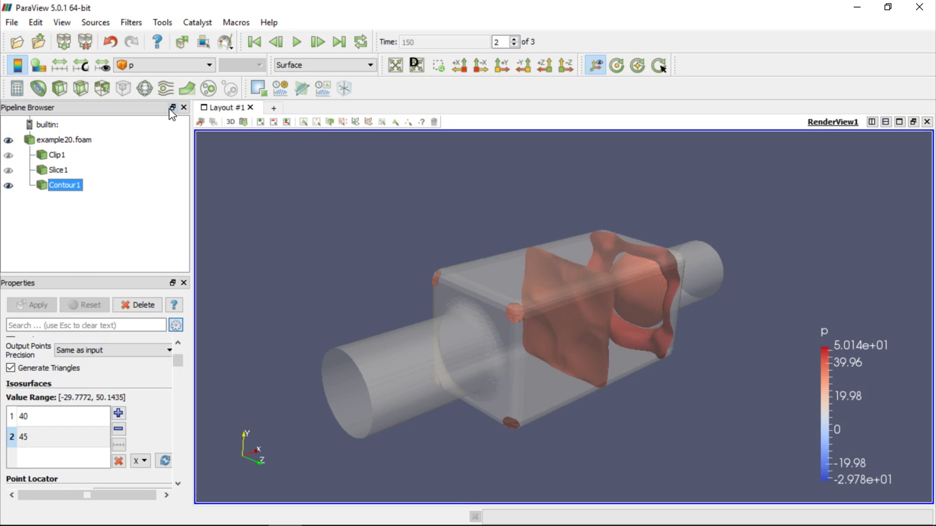
{"action": "left_click", "coordinate": [180, 67]}
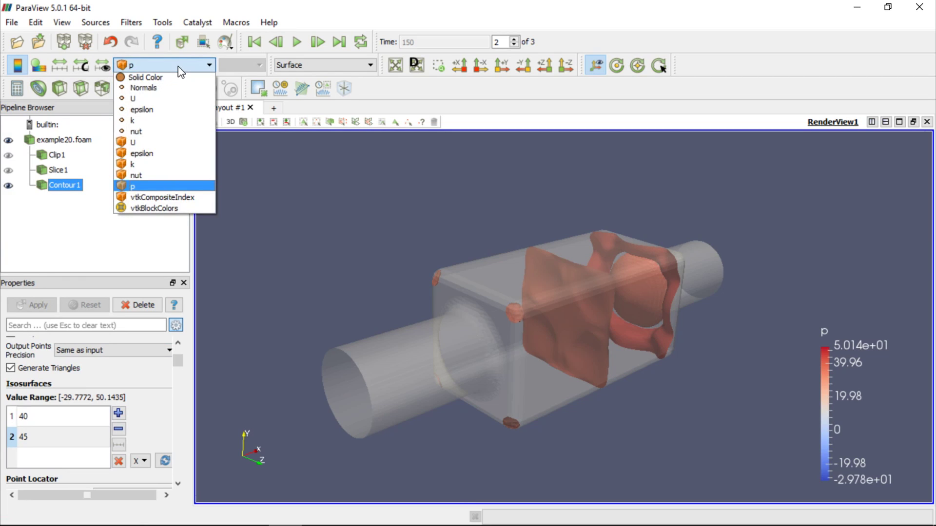
{"action": "left_click", "coordinate": [141, 99]}
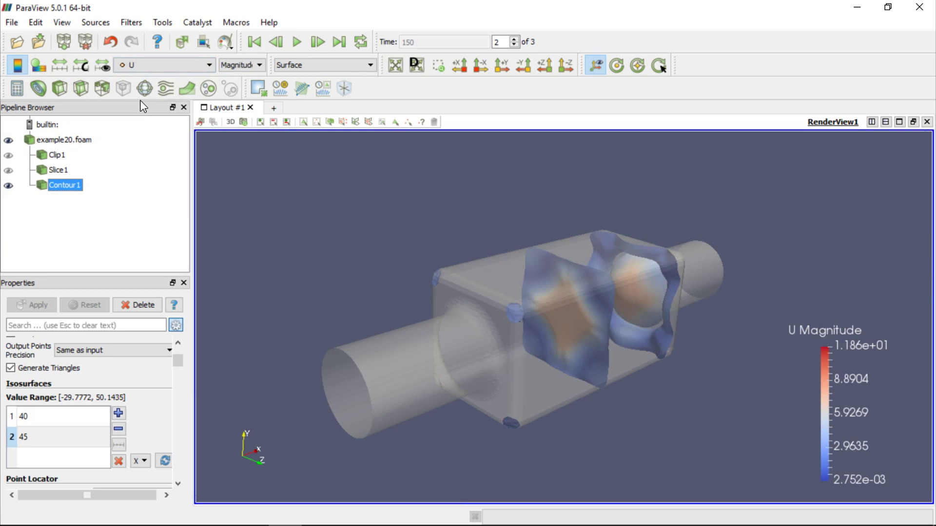
{"action": "left_click", "coordinate": [65, 78]}
{"action": "left_click_drag", "start_coordinate": [619, 340], "coordinate": [652, 373]}
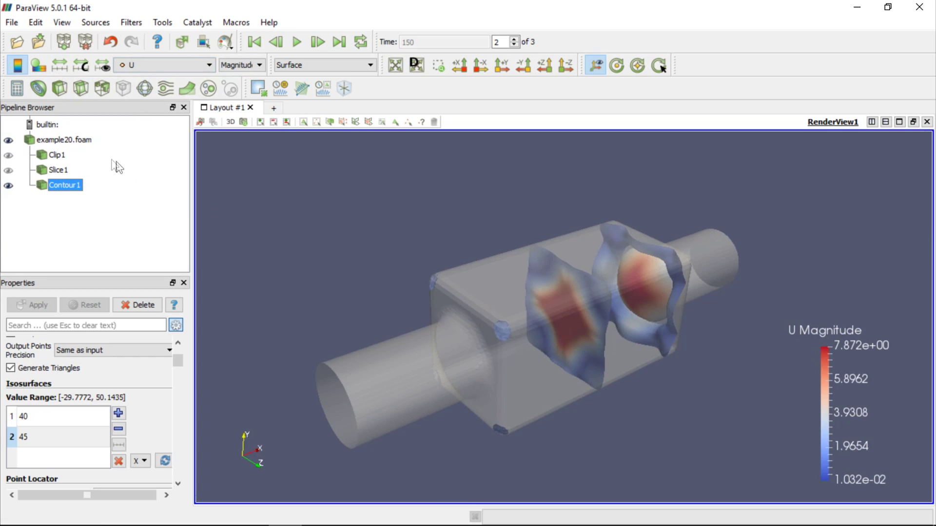
{"action": "left_click", "coordinate": [82, 141]}
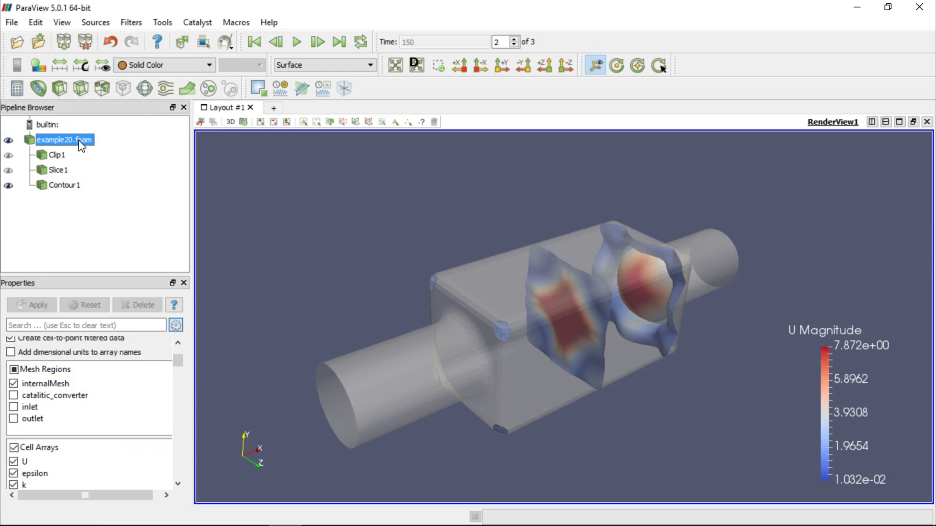
Step: Add a Threshold filter keeping cells with p between 40 and 45
{"action": "left_click", "coordinate": [99, 85]}
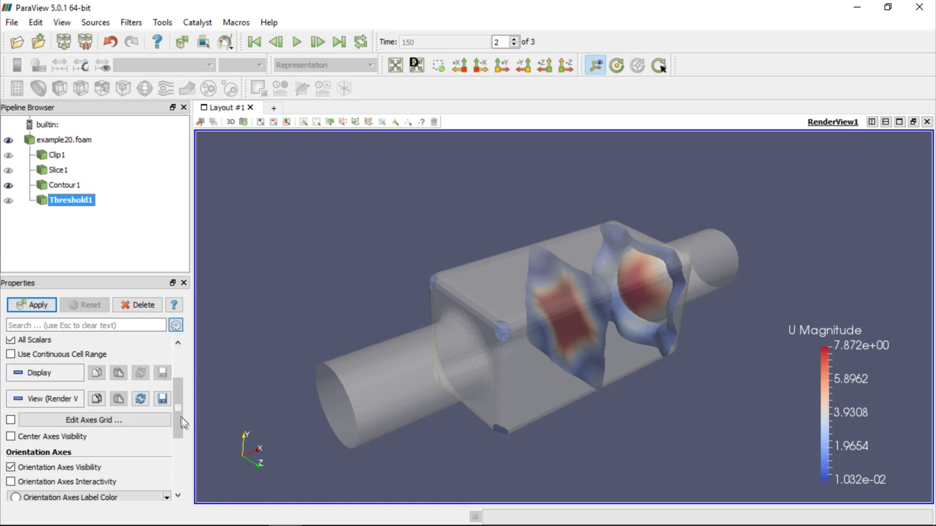
{"action": "scroll", "coordinate": [176, 390], "scroll_direction": "up", "scroll_amount": 3}
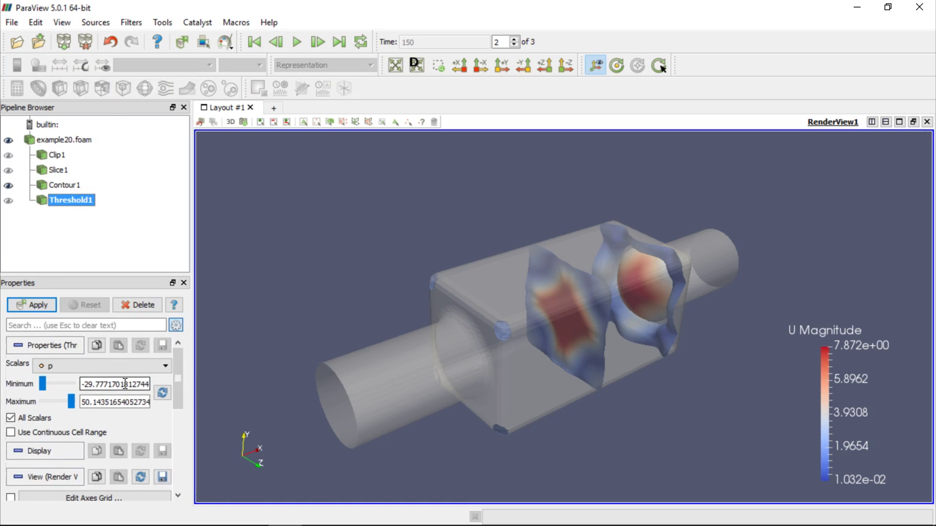
{"action": "triple_click", "coordinate": [125, 384]}
{"action": "type", "text": "40"}
{"action": "key", "text": "Tab"}
{"action": "key", "text": "Tab"}
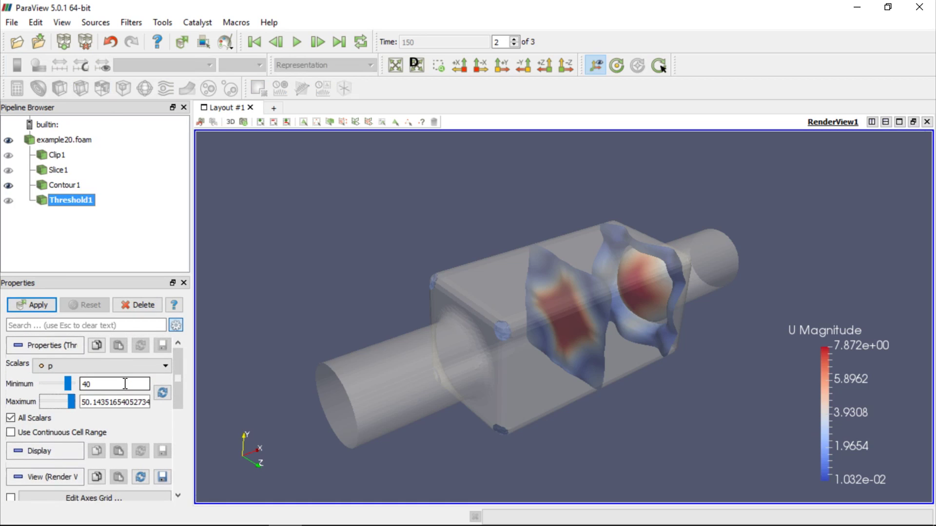
{"action": "type", "text": "45"}
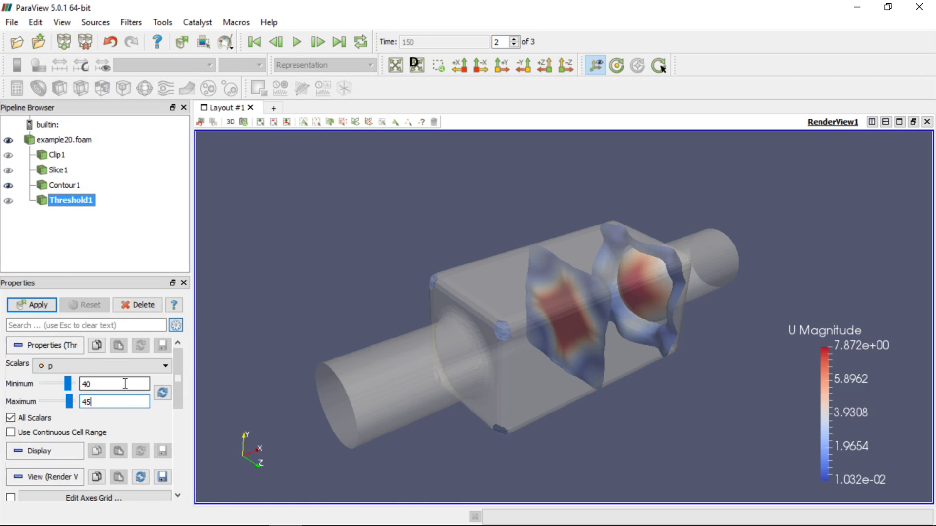
{"action": "left_click", "coordinate": [41, 304]}
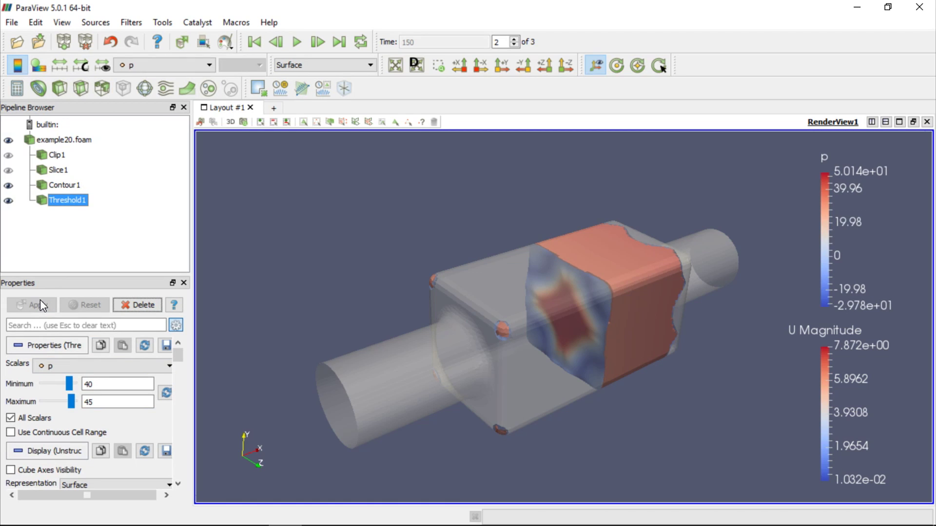
Step: Colour Threshold1 by U Magnitude, turn the view side-on, and hide Contour1
{"action": "left_click", "coordinate": [149, 65]}
{"action": "key", "text": "Escape"}
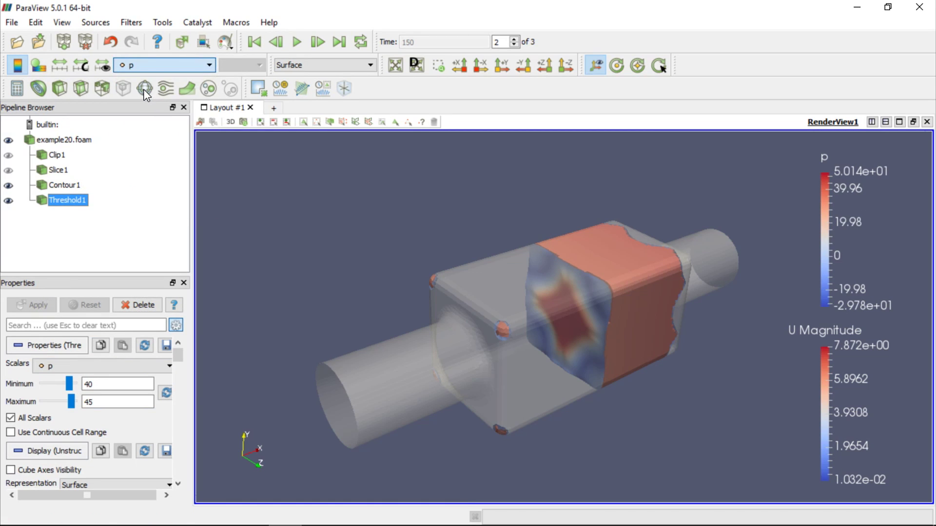
{"action": "left_click_drag", "start_coordinate": [632, 379], "coordinate": [461, 381]}
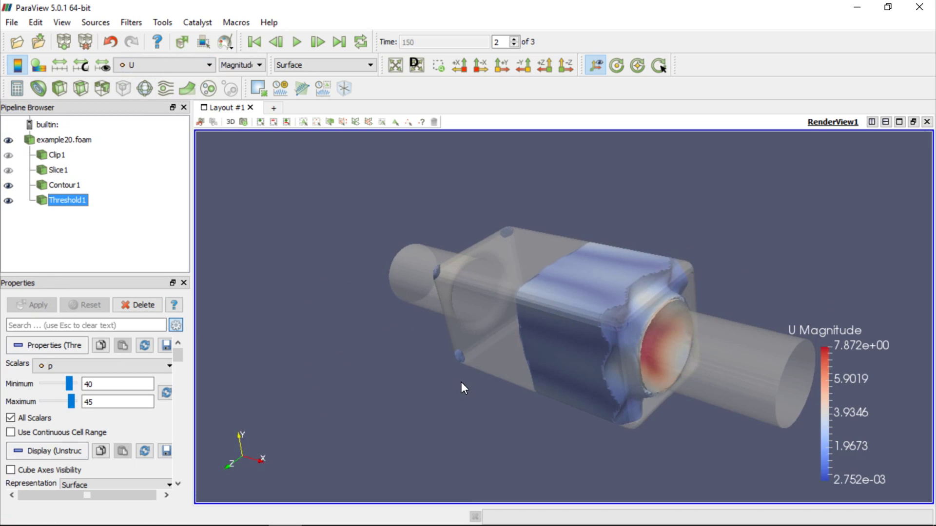
{"action": "left_click", "coordinate": [8, 185]}
Step: Inspect the threshold cells with Contour1 toggled, then hide both Contour1 and Threshold1
{"action": "right_click_drag", "start_coordinate": [657, 346], "coordinate": [659, 392]}
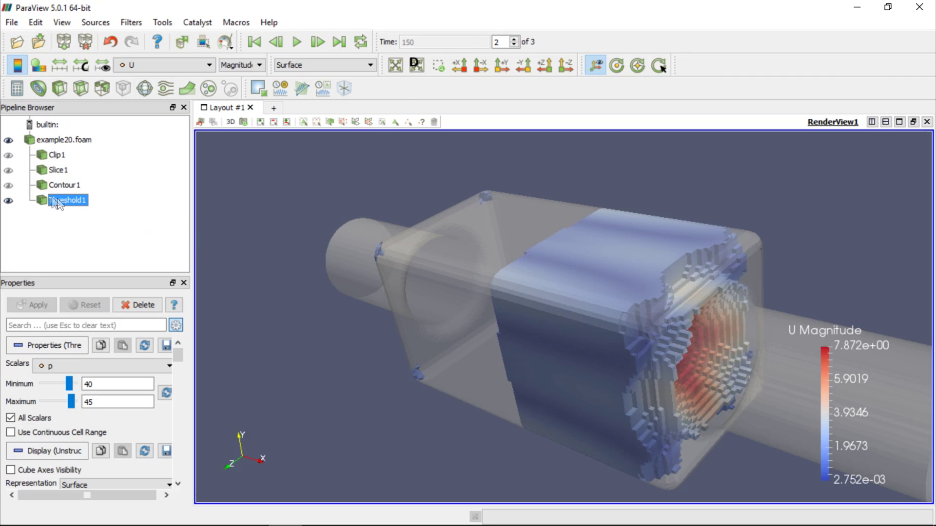
{"action": "left_click", "coordinate": [8, 185]}
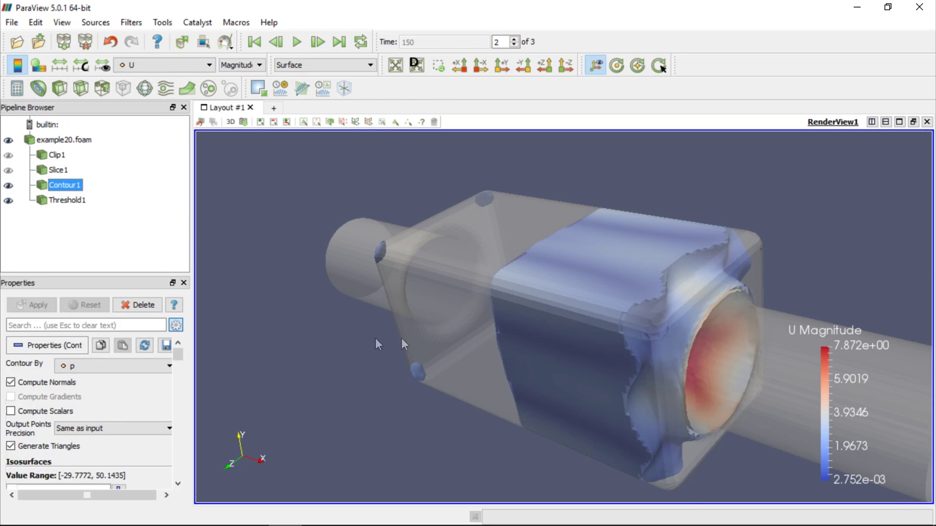
{"action": "scroll", "coordinate": [485, 299], "scroll_direction": "down", "scroll_amount": 5}
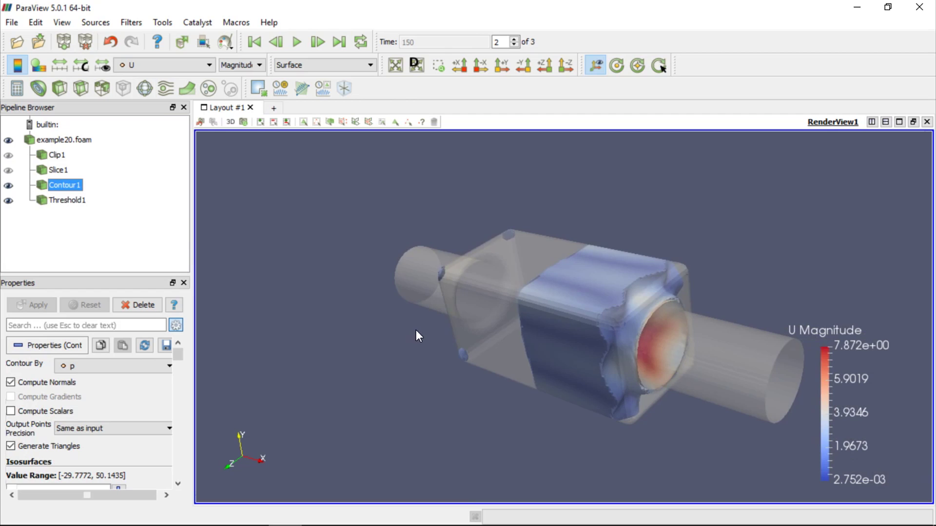
{"action": "left_click_drag", "start_coordinate": [416, 331], "coordinate": [599, 312]}
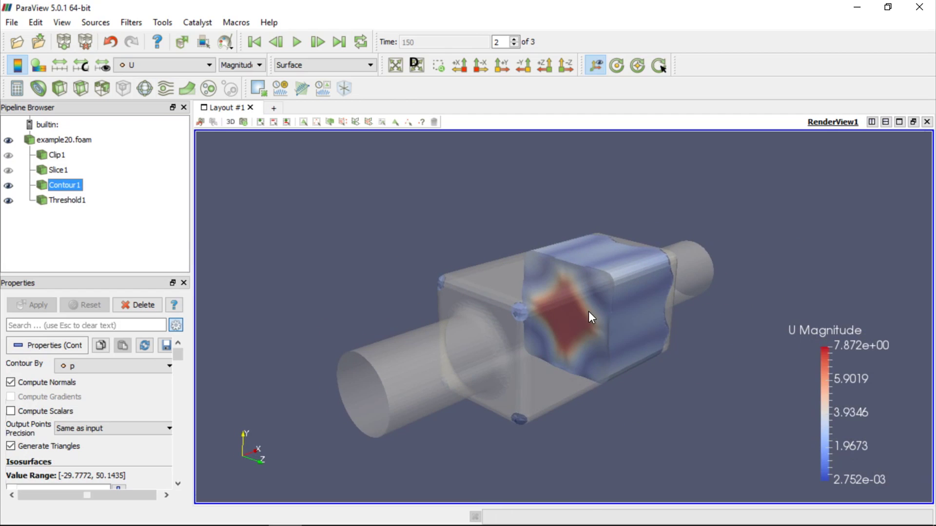
{"action": "left_click", "coordinate": [8, 186]}
{"action": "left_click", "coordinate": [10, 201]}
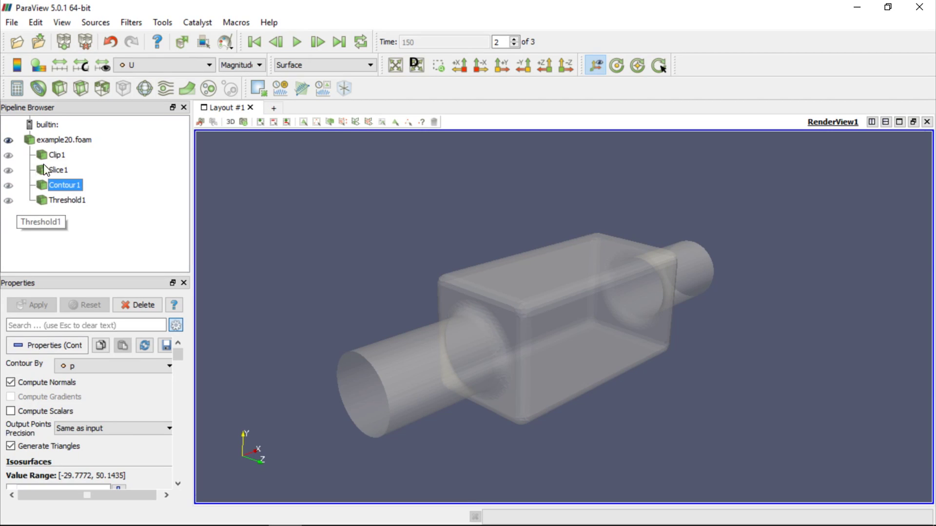
Step: Add a Stream Tracer on example20.foam seeded at point (-10, 5, 5) with radius 1
{"action": "left_click", "coordinate": [69, 140]}
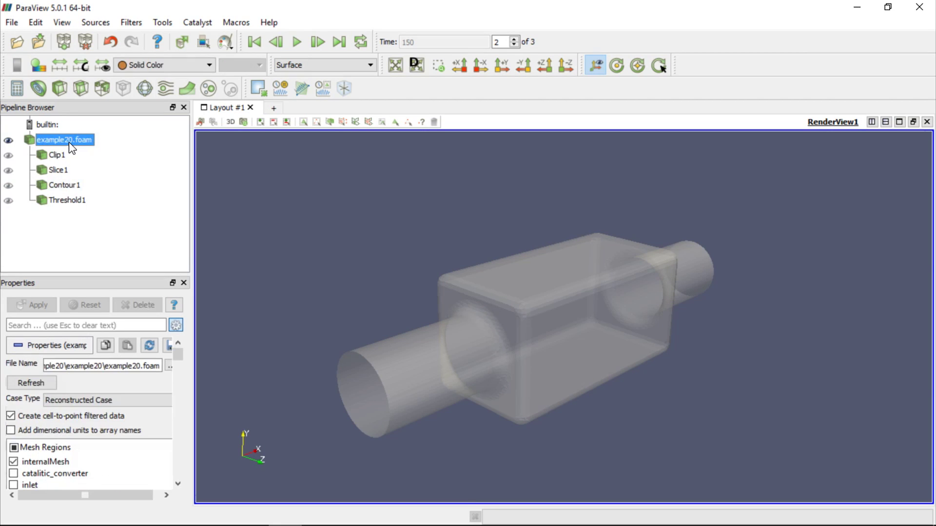
{"action": "left_click", "coordinate": [165, 93]}
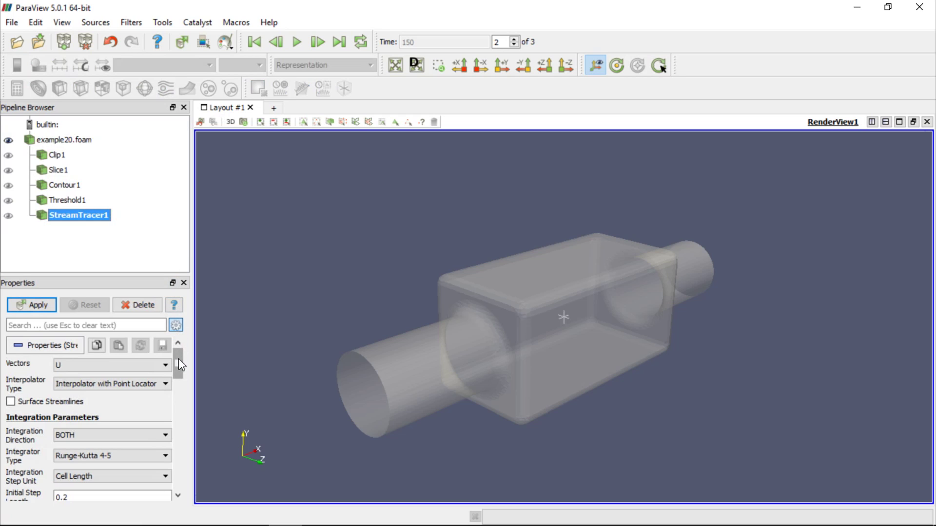
{"action": "left_click_drag", "start_coordinate": [178, 359], "coordinate": [177, 421]}
{"action": "left_click_drag", "start_coordinate": [61, 412], "coordinate": [26, 412]}
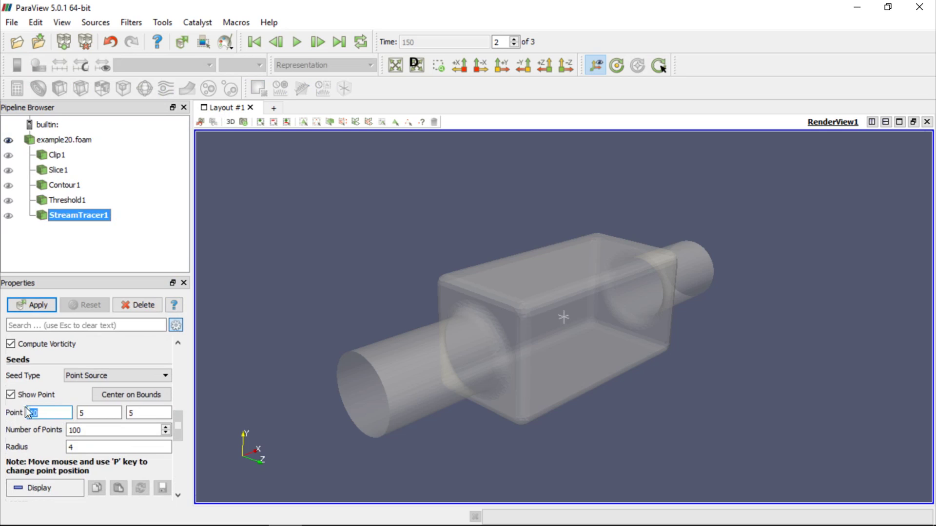
{"action": "type", "text": "-1"}
{"action": "left_click", "coordinate": [39, 307]}
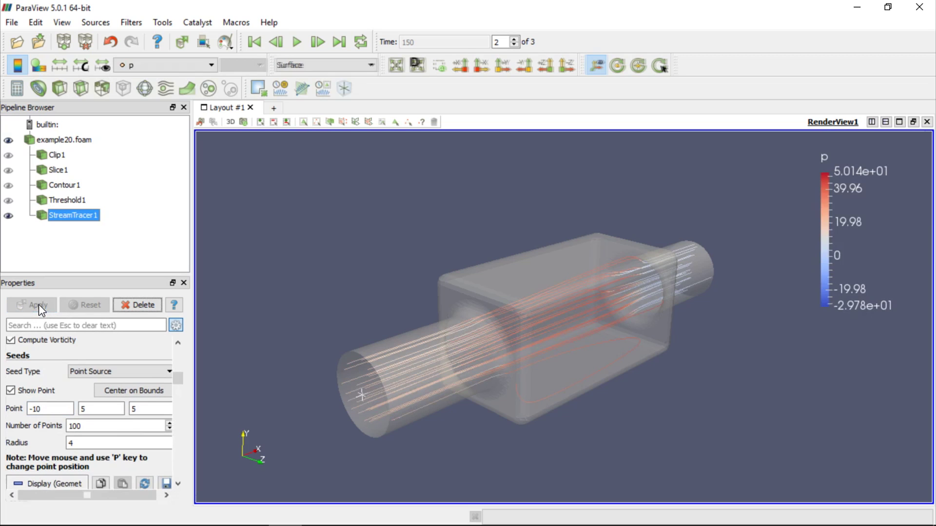
{"action": "double_click", "coordinate": [70, 443]}
{"action": "type", "text": "1"}
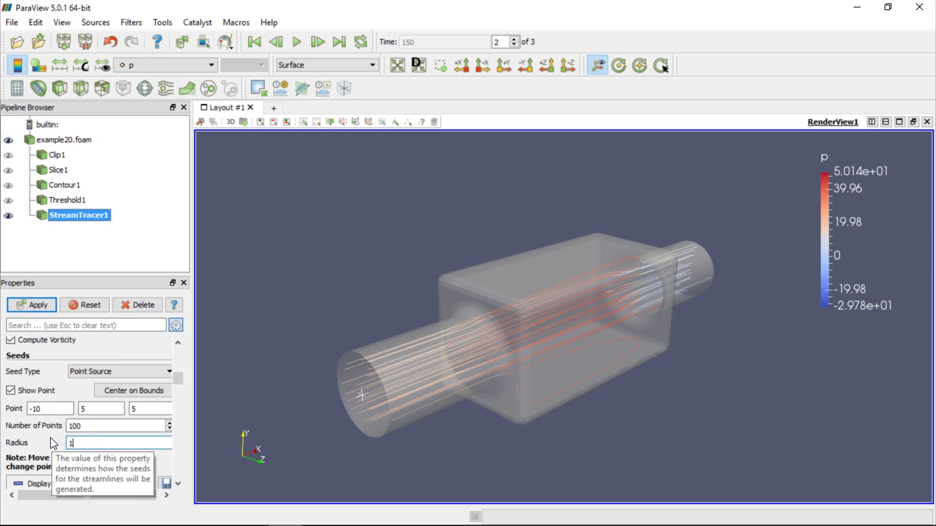
{"action": "left_click", "coordinate": [35, 306]}
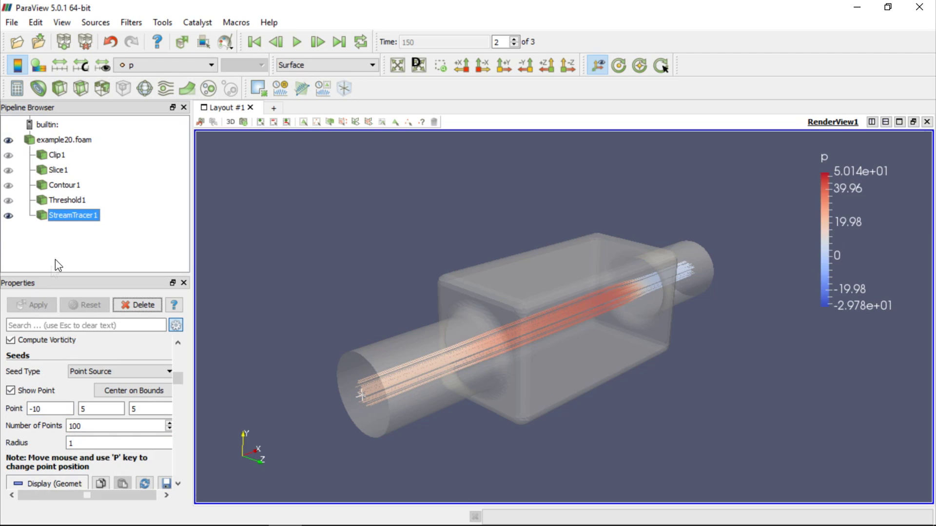
Step: Colour the streamlines by U Magnitude and rescale to the data range
{"action": "left_click", "coordinate": [172, 67]}
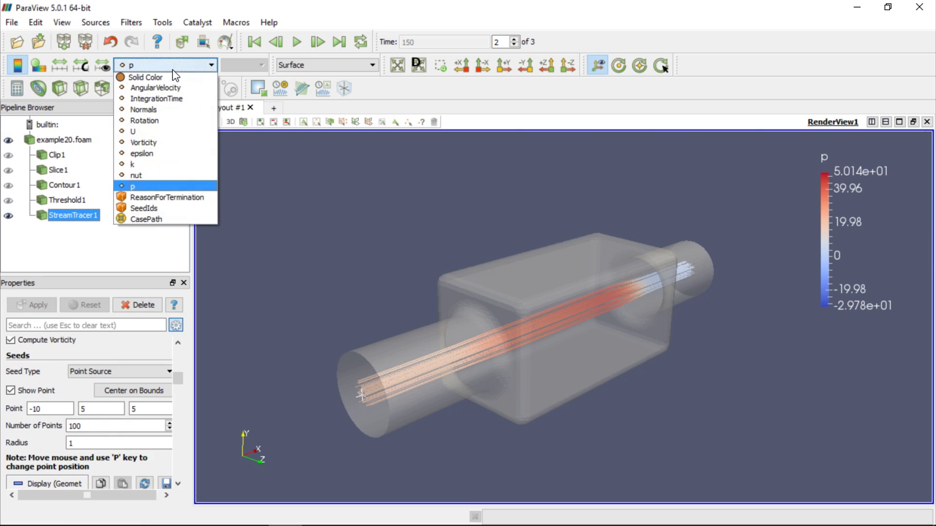
{"action": "key", "text": "Escape"}
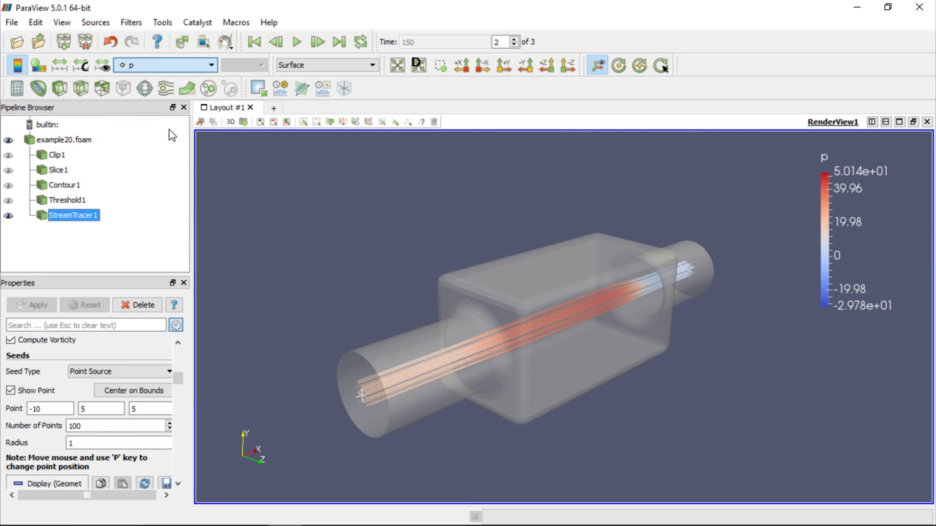
{"action": "key", "text": "Down"}
{"action": "left_click", "coordinate": [58, 69]}
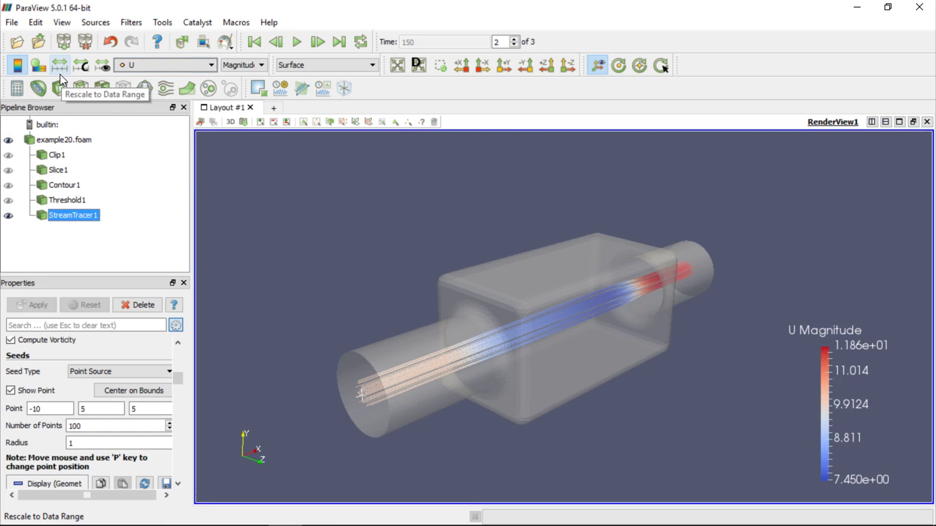
Step: Switch the seed type to High Resolution Line Source with Point1 at (-10, 8, 5)
{"action": "left_click", "coordinate": [114, 369]}
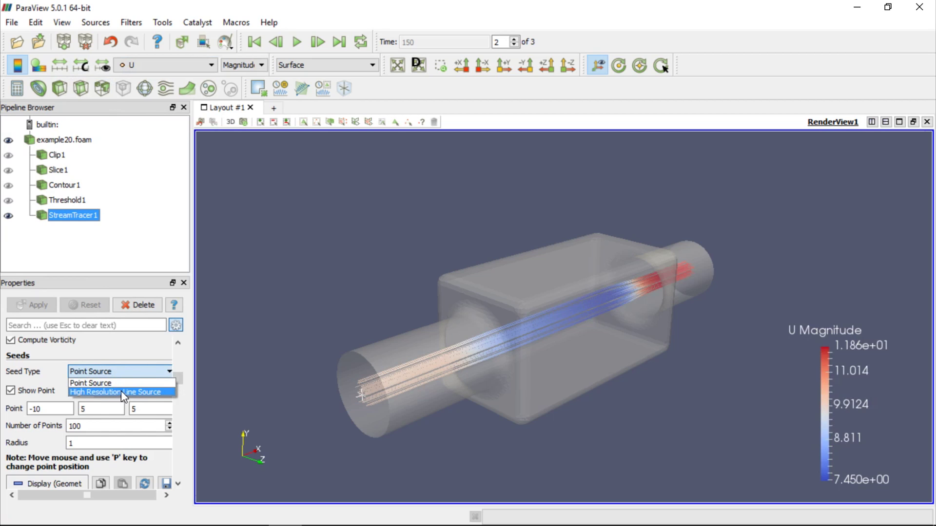
{"action": "left_click", "coordinate": [162, 392]}
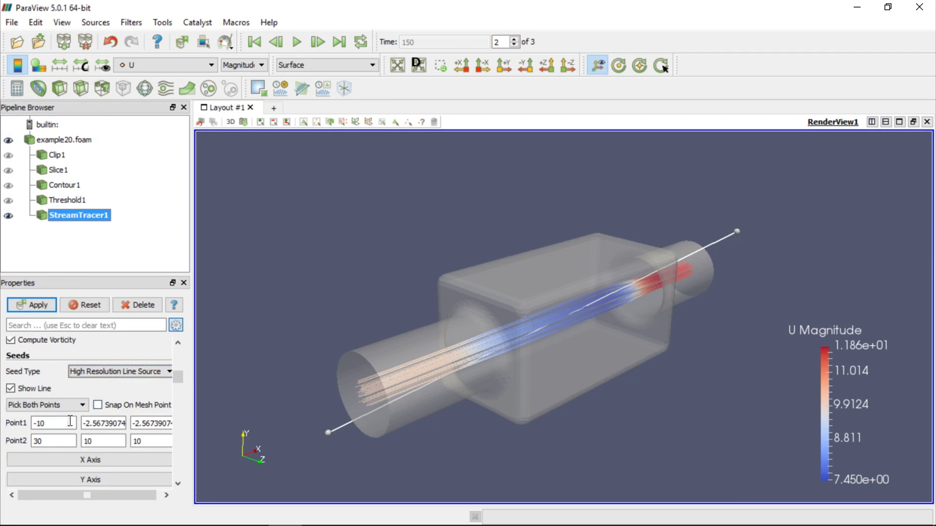
{"action": "left_click", "coordinate": [69, 422]}
{"action": "double_click", "coordinate": [65, 422]}
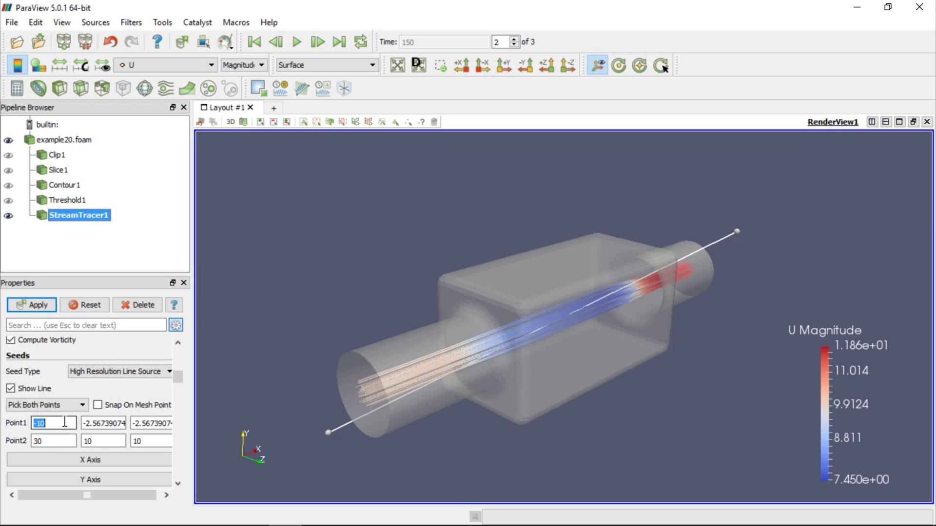
{"action": "key", "text": "Tab"}
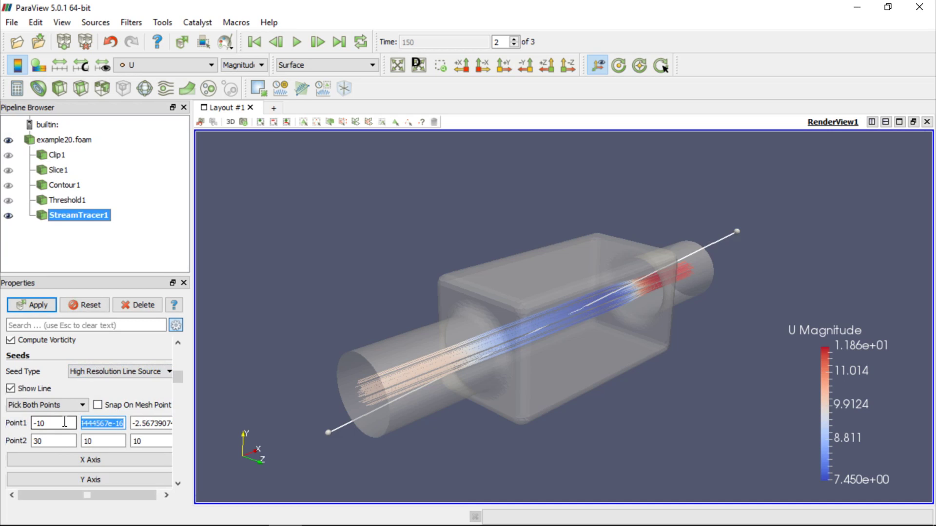
{"action": "type", "text": "8"}
{"action": "key", "text": "Tab"}
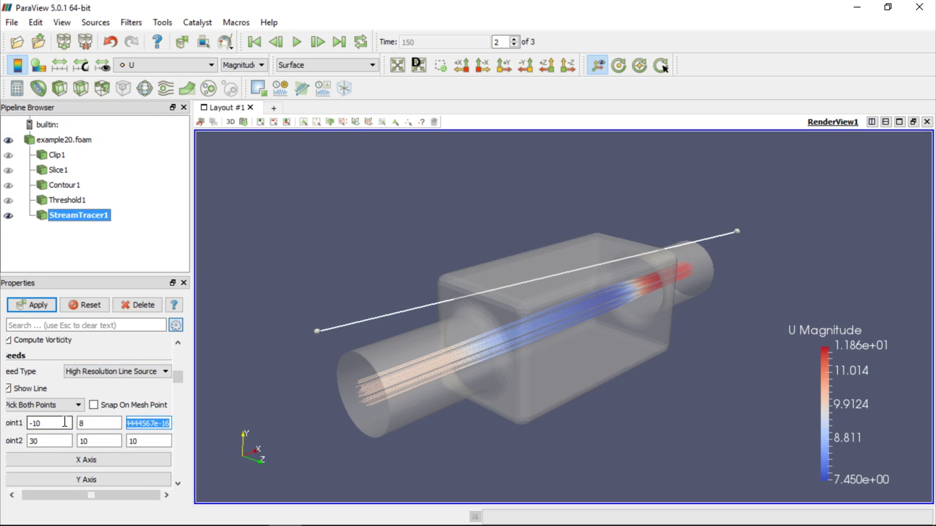
{"action": "type", "text": "5"}
Step: Set the line's Point2 to (-10, 2, 5) and apply the stream tracer
{"action": "key", "text": "Tab"}
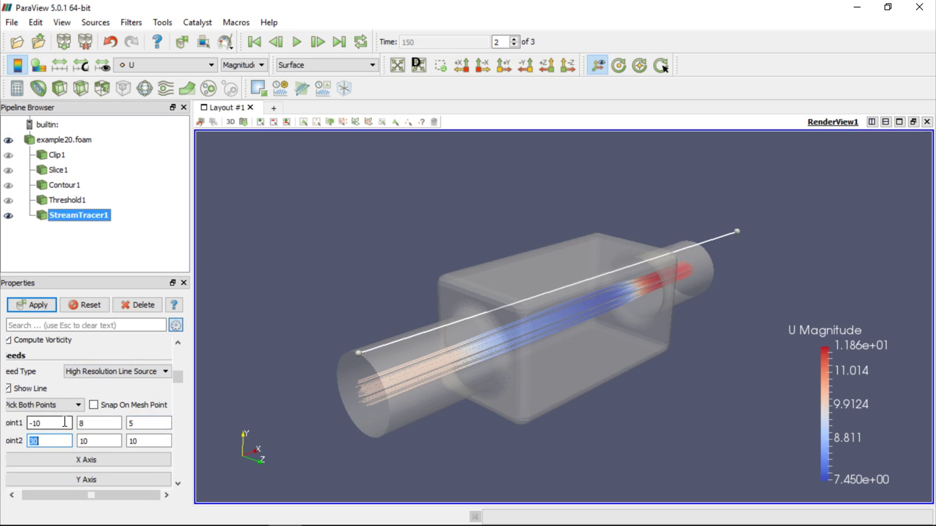
{"action": "type", "text": "-1"}
{"action": "key", "text": "Tab"}
{"action": "type", "text": "2"}
{"action": "key", "text": "Tab"}
{"action": "type", "text": "5"}
{"action": "key", "text": "Tab"}
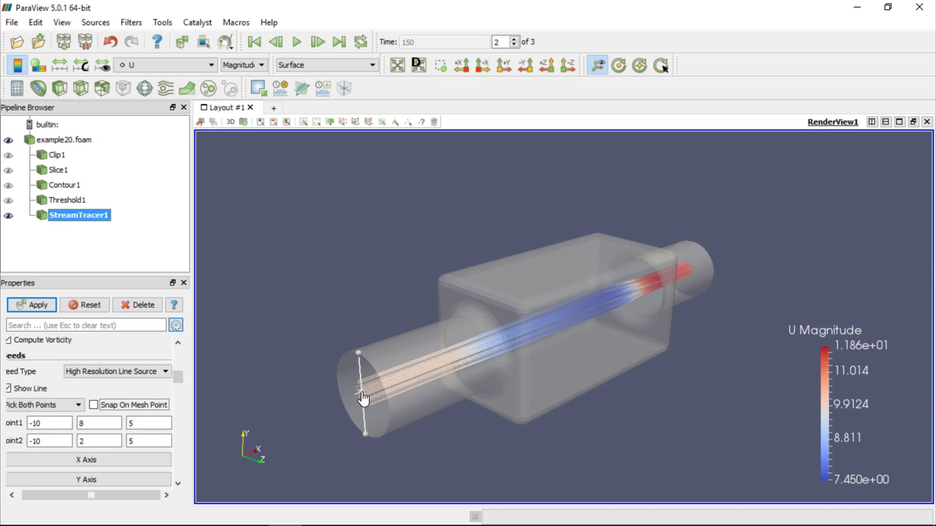
{"action": "left_click", "coordinate": [38, 306]}
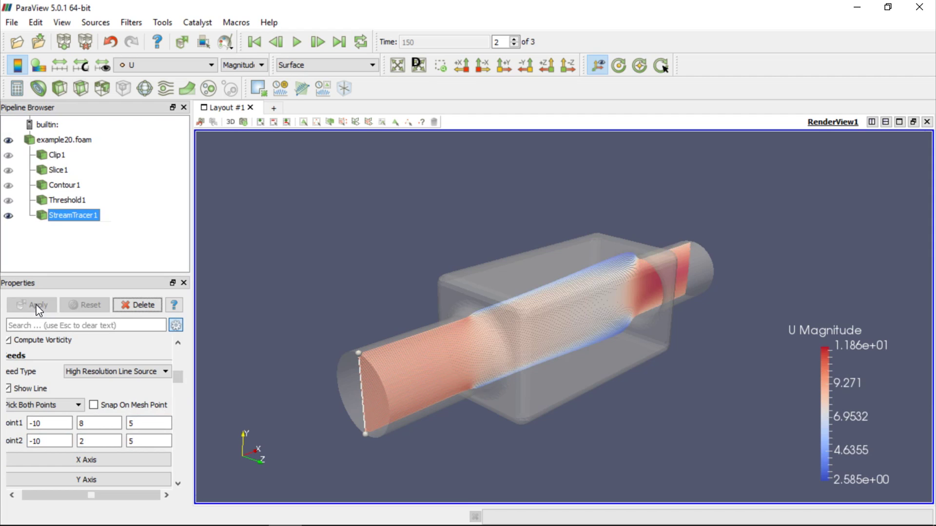
Step: Hide StreamTracer1 so only the translucent casing and seed line remain
{"action": "left_click", "coordinate": [9, 216]}
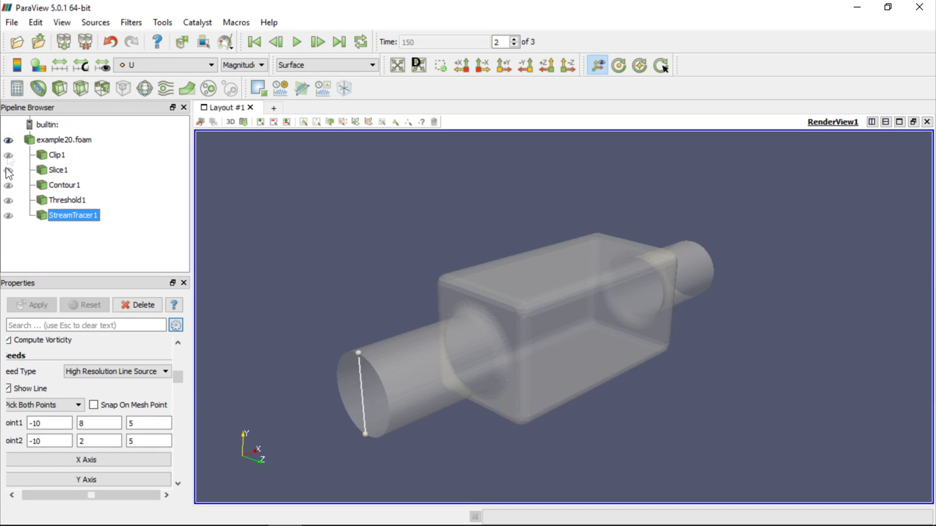
Step: Open example20.foam again as a second reader
{"action": "left_click", "coordinate": [12, 22]}
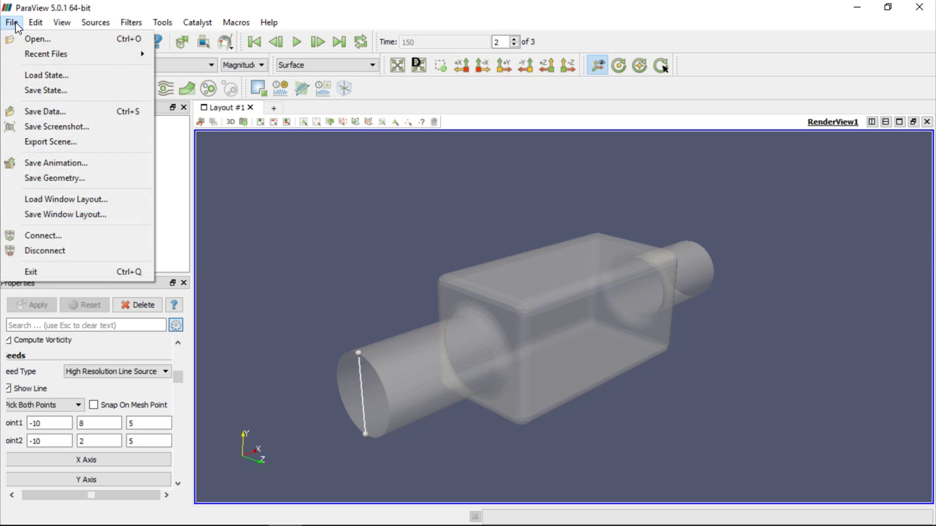
{"action": "left_click", "coordinate": [36, 39]}
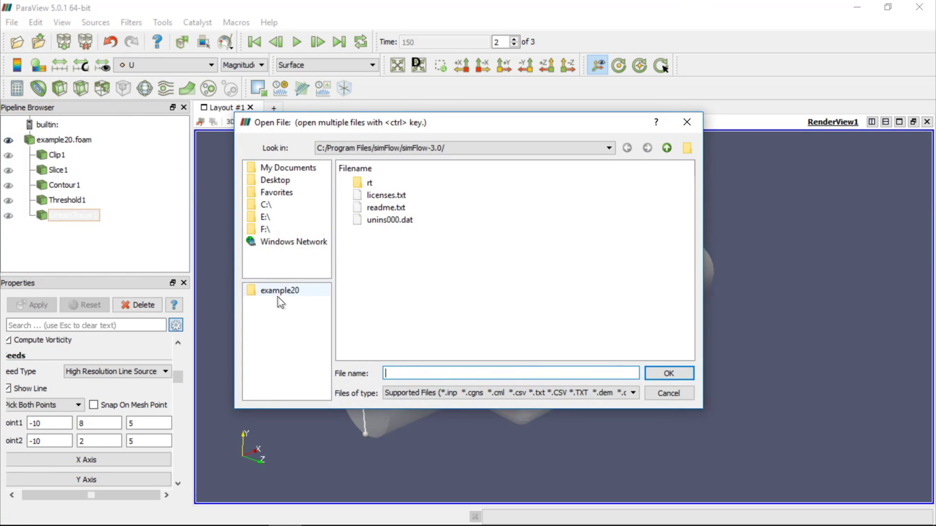
{"action": "left_click", "coordinate": [280, 293]}
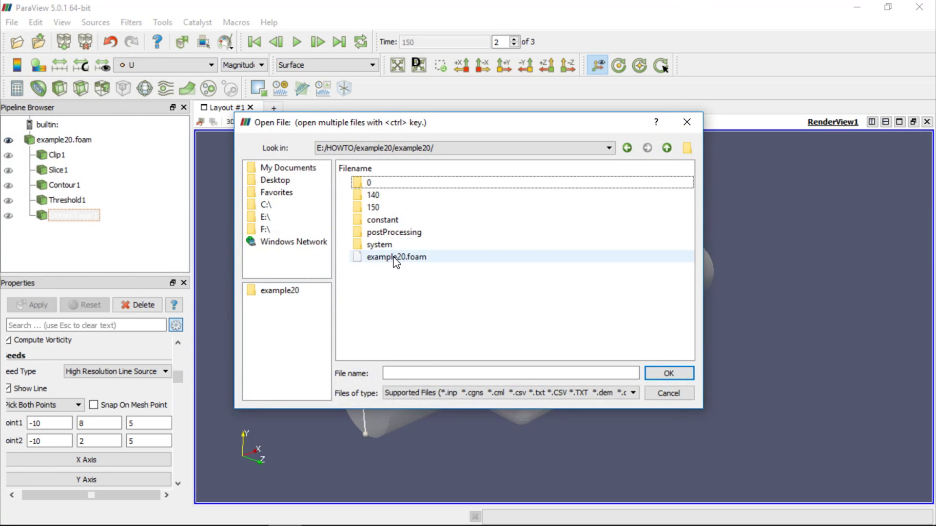
{"action": "left_click", "coordinate": [395, 258]}
{"action": "left_click", "coordinate": [667, 373]}
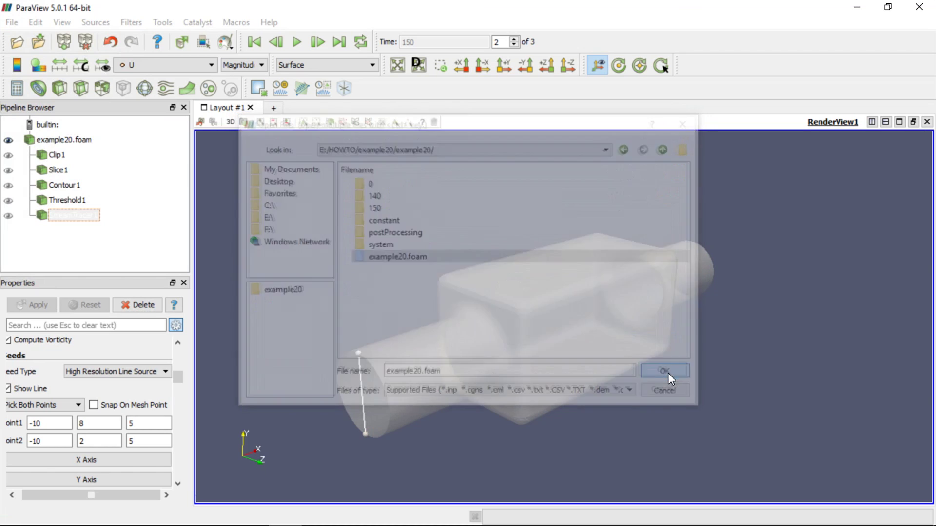
Step: Load only the inlet region instead of internalMesh and zoom onto the inlet disc
{"action": "left_click_drag", "start_coordinate": [178, 422], "coordinate": [180, 379]}
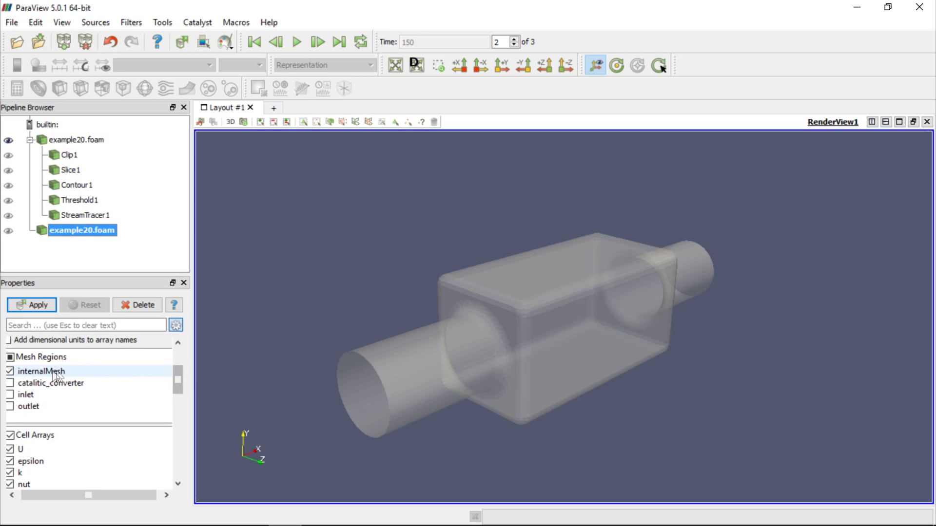
{"action": "left_click", "coordinate": [10, 372]}
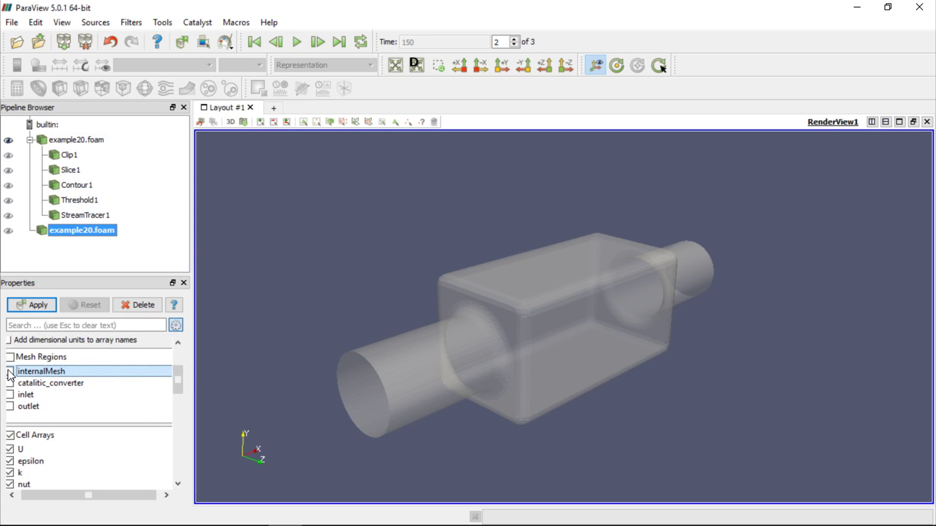
{"action": "left_click", "coordinate": [10, 396]}
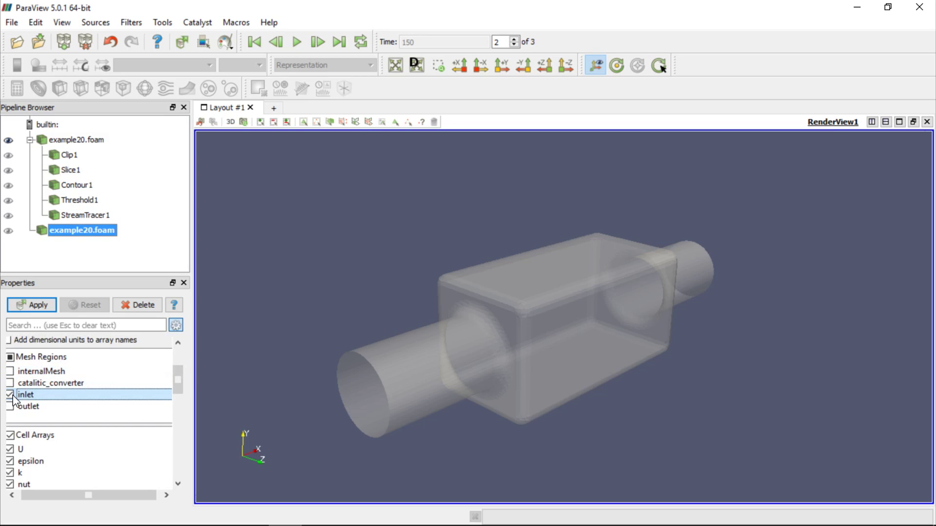
{"action": "left_click", "coordinate": [36, 304]}
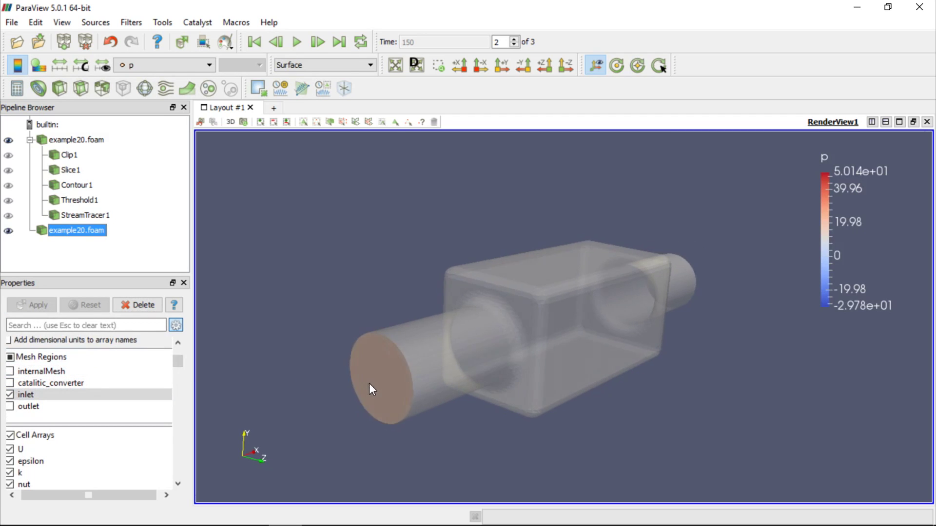
{"action": "left_click_drag", "start_coordinate": [369, 384], "coordinate": [378, 381]}
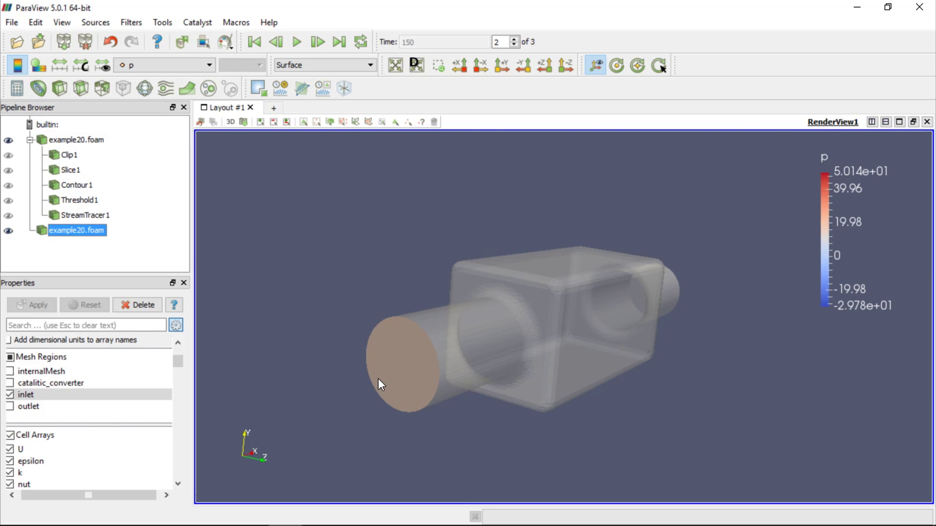
{"action": "scroll", "coordinate": [378, 381], "scroll_direction": "up", "scroll_amount": 3}
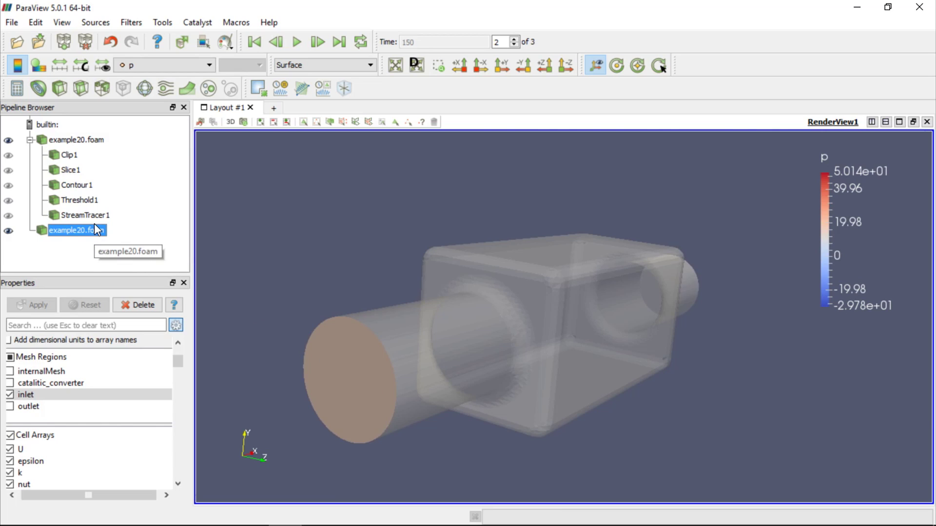
{"action": "left_click", "coordinate": [130, 22]}
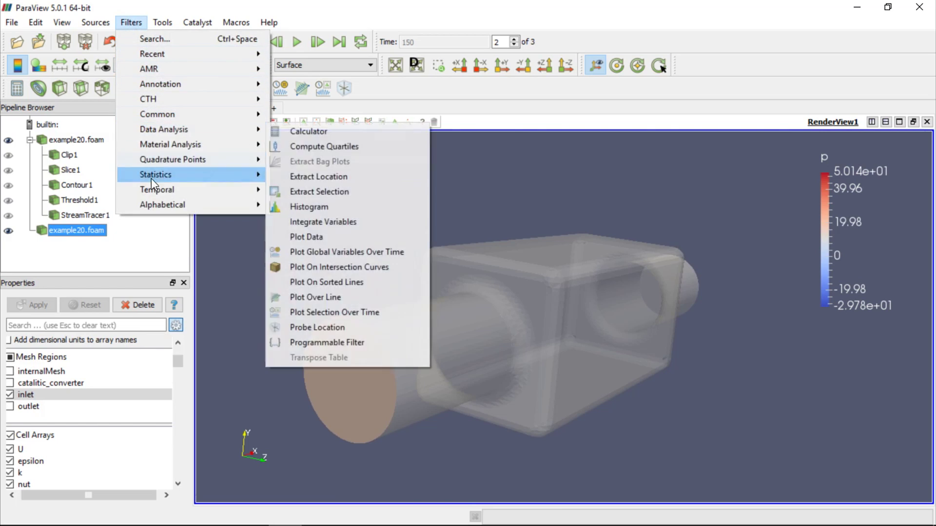
Step: Add Mask Points to the inlet reader with On Ratio 20 and 100 maximum points
{"action": "mouse_move", "coordinate": [153, 205]}
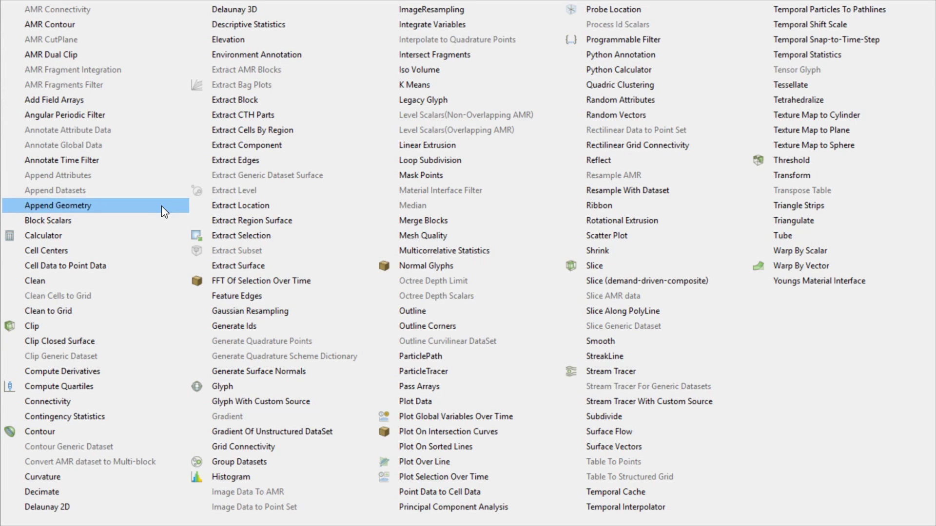
{"action": "left_click", "coordinate": [452, 177]}
{"action": "left_click_drag", "start_coordinate": [179, 399], "coordinate": [181, 355]}
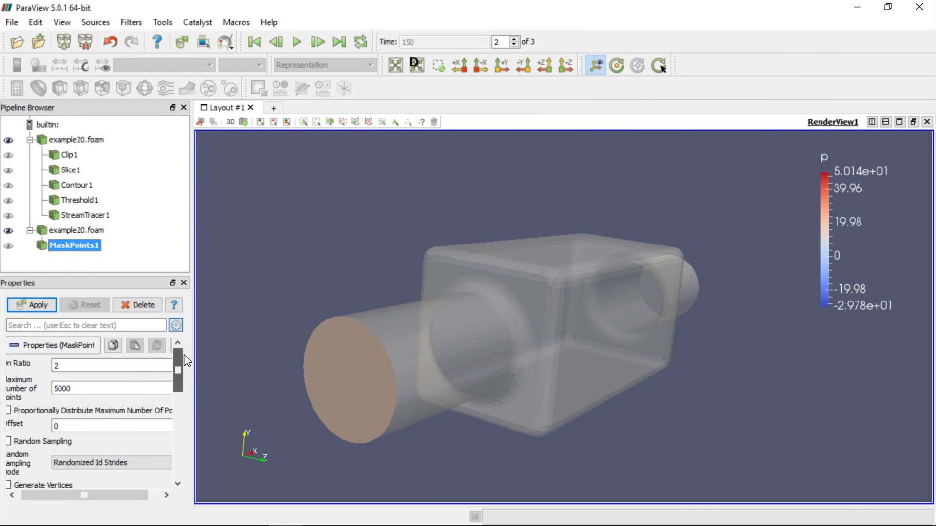
{"action": "double_click", "coordinate": [132, 367]}
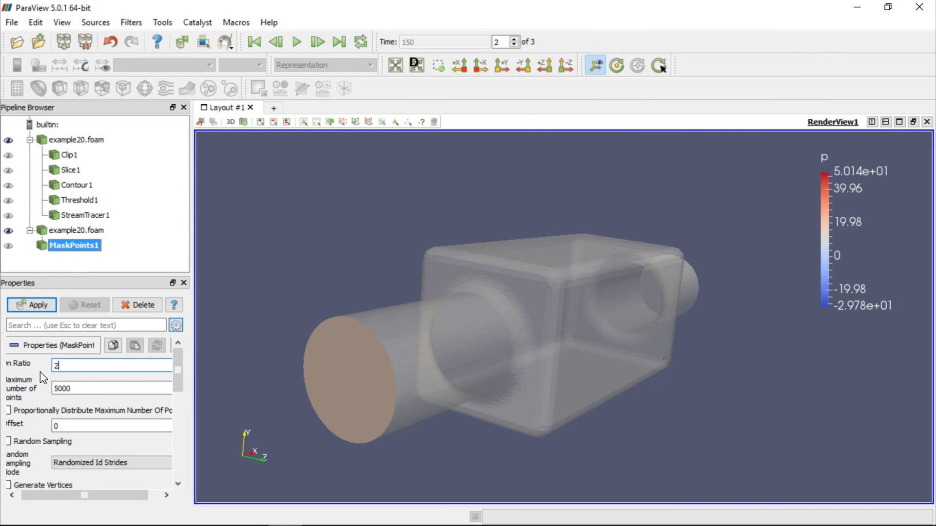
{"action": "type", "text": "0"}
{"action": "double_click", "coordinate": [79, 387]}
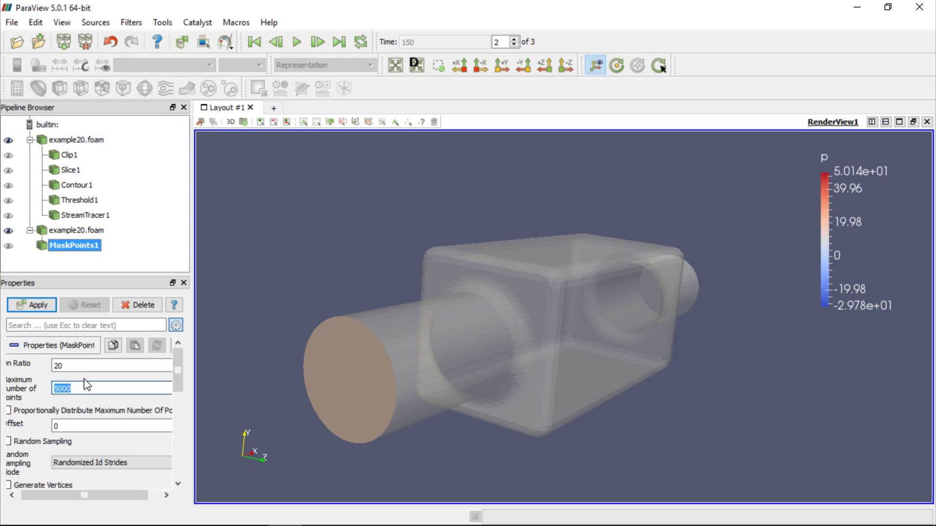
{"action": "type", "text": "100"}
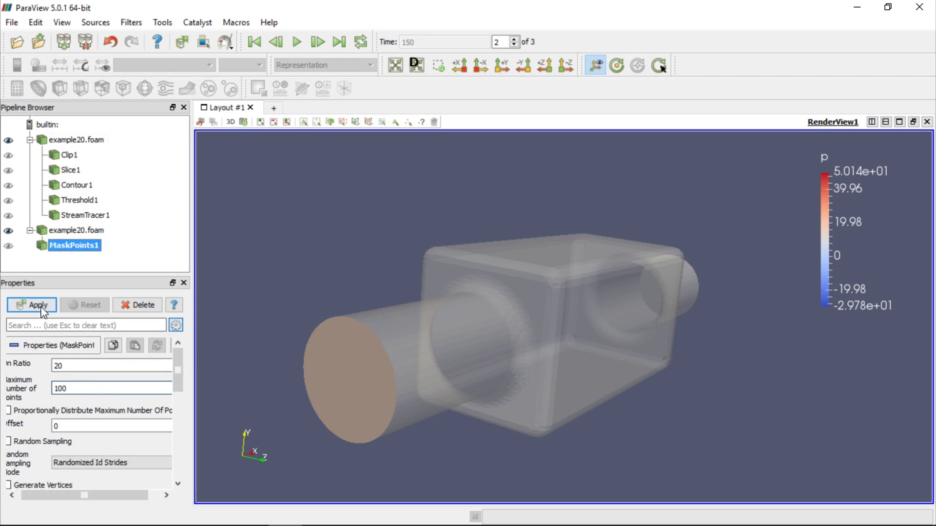
{"action": "left_click", "coordinate": [39, 306]}
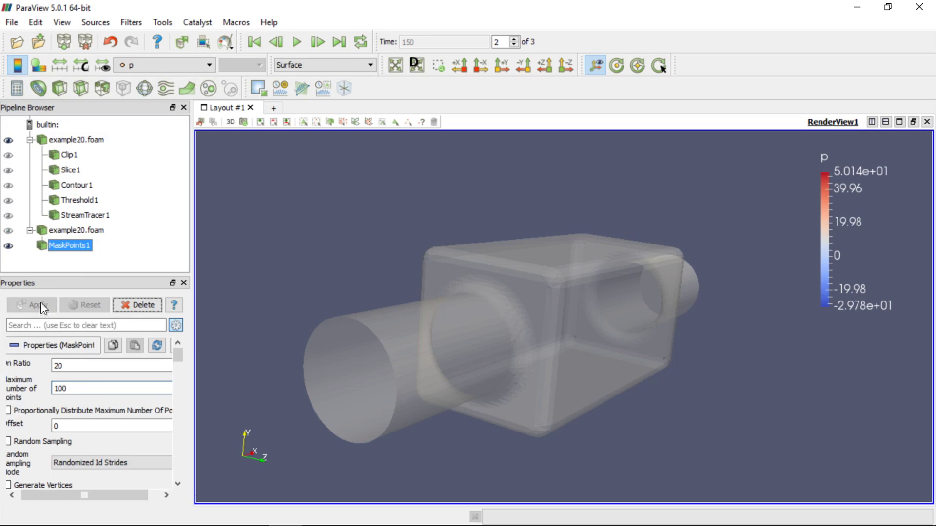
{"action": "left_click_drag", "start_coordinate": [70, 495], "coordinate": [49, 498]}
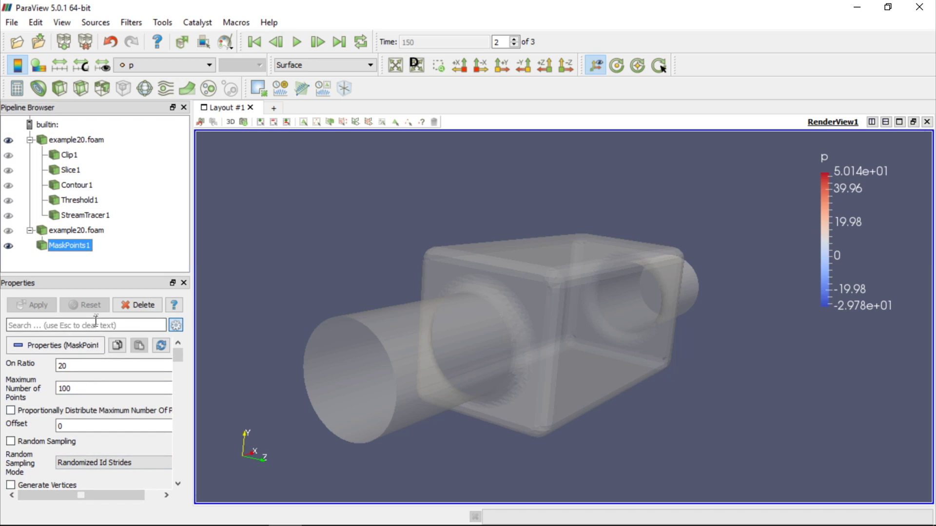
Step: Create a Stream Tracer With Custom Source on example20.foam seeded from MaskPoints1
{"action": "left_click", "coordinate": [139, 19]}
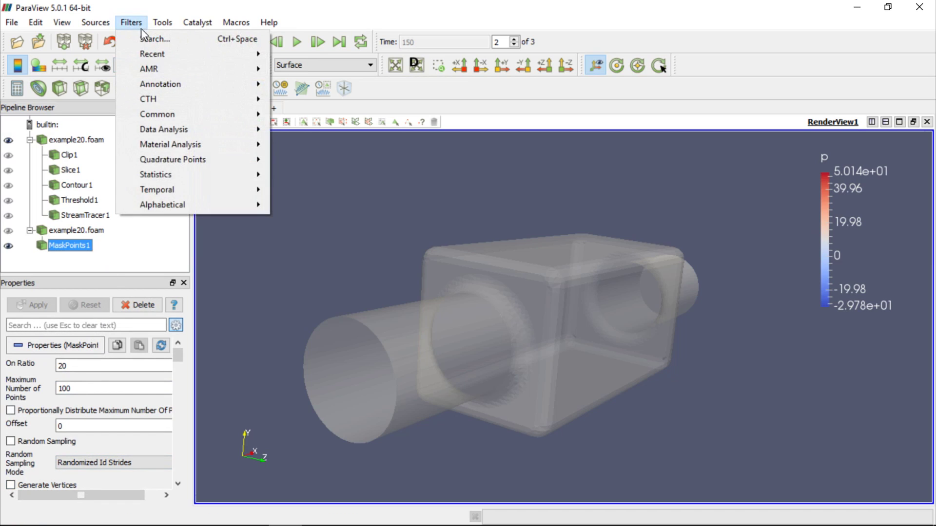
{"action": "left_click", "coordinate": [146, 43]}
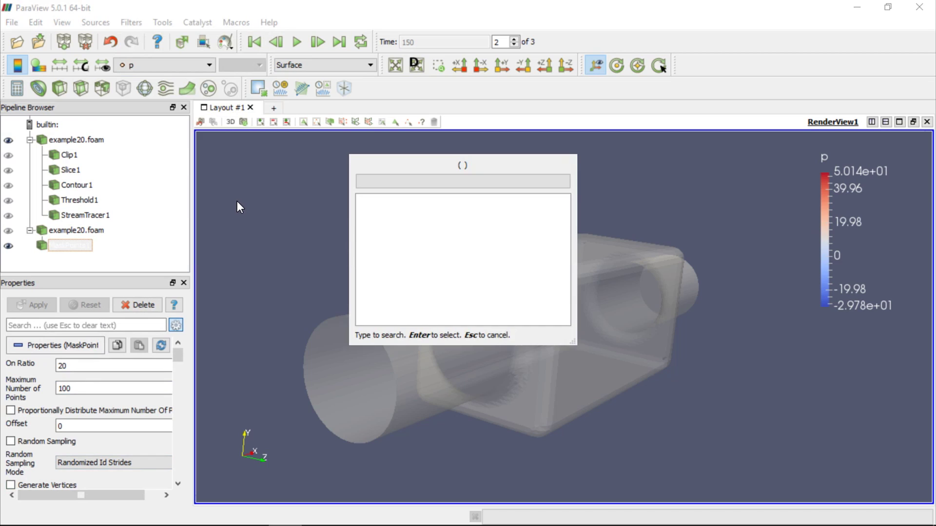
{"action": "type", "text": "stream tracer"}
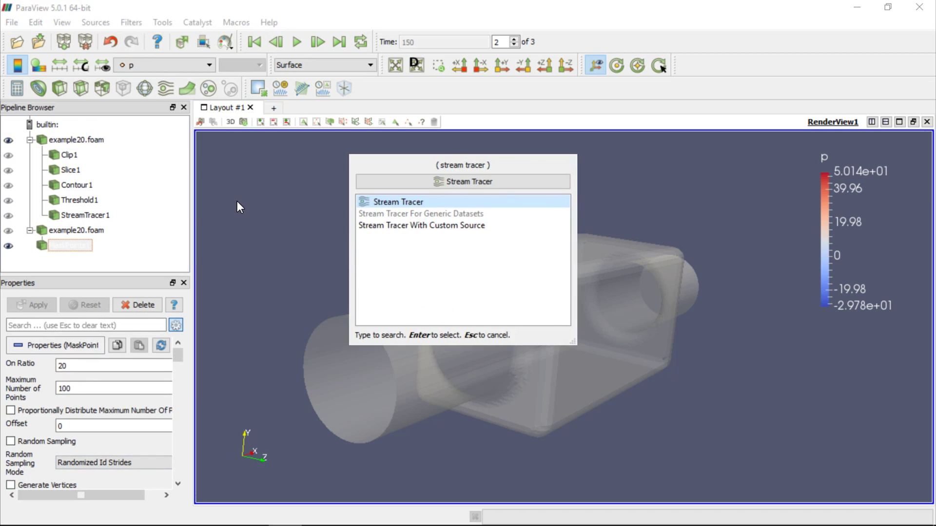
{"action": "left_click", "coordinate": [373, 227]}
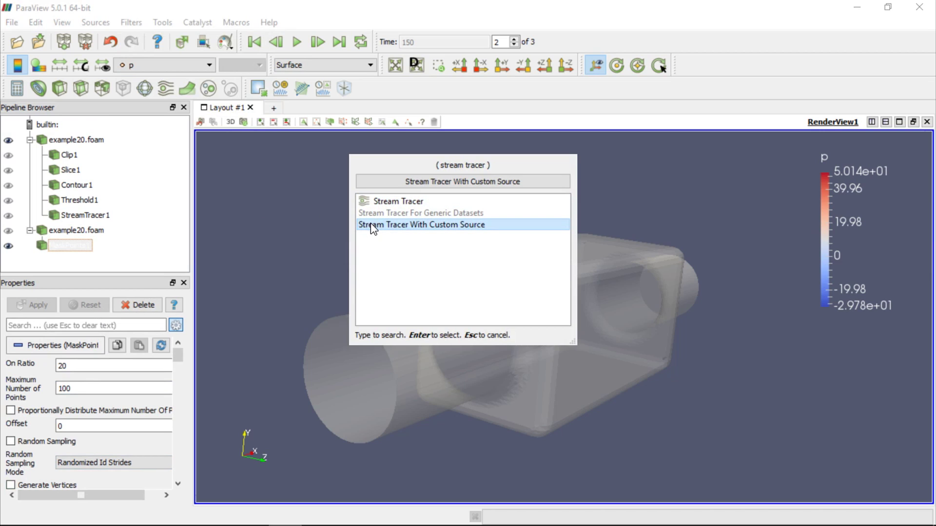
{"action": "key", "text": "Return"}
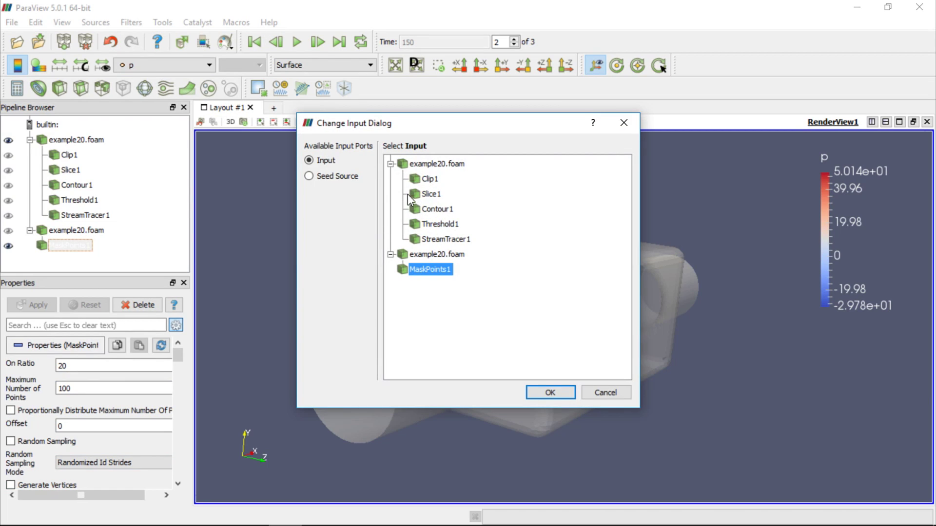
{"action": "left_click", "coordinate": [433, 167]}
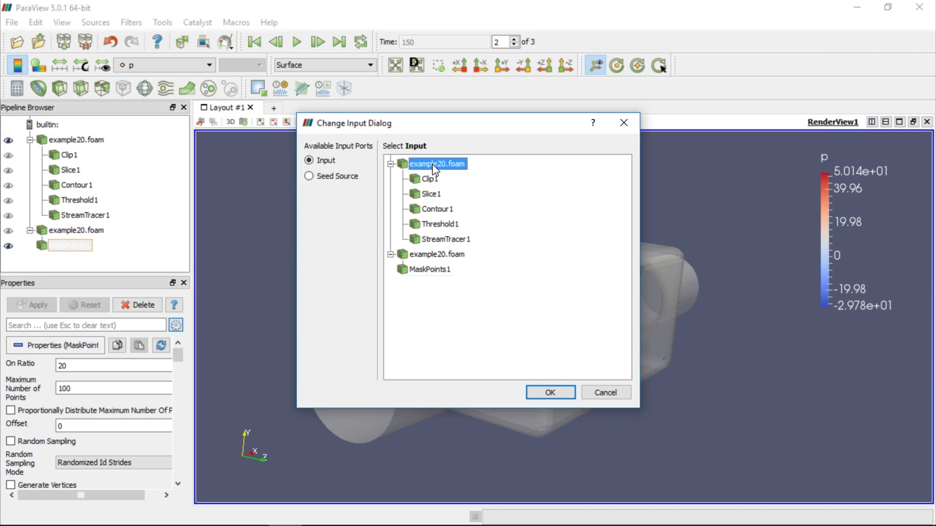
{"action": "left_click", "coordinate": [329, 176]}
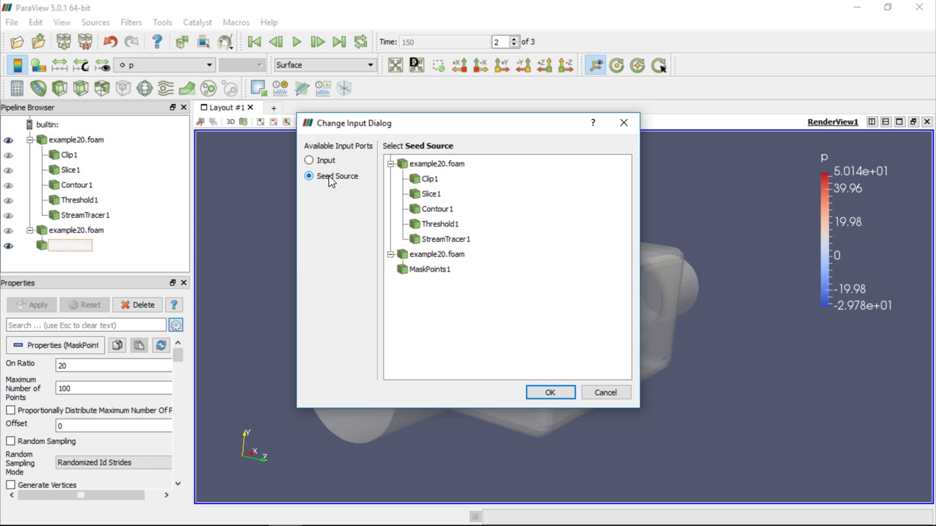
{"action": "left_click", "coordinate": [411, 271]}
{"action": "left_click", "coordinate": [547, 392]}
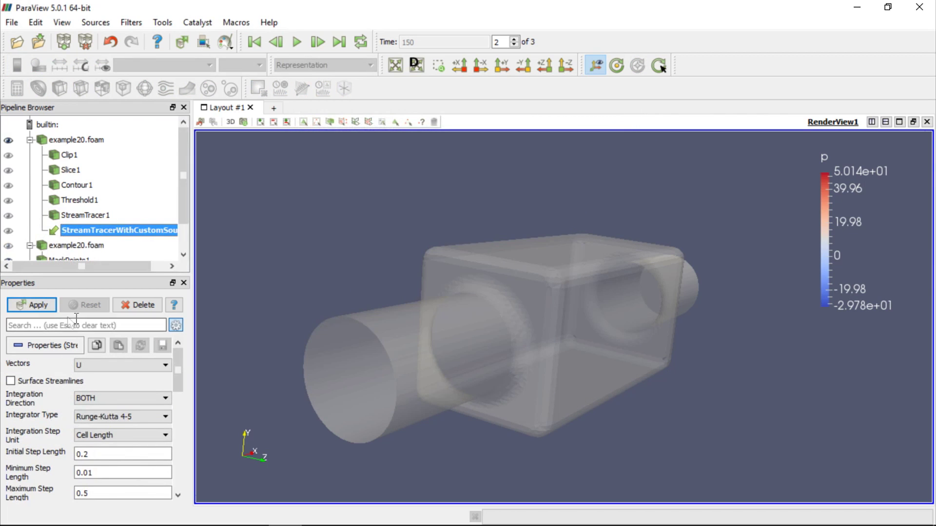
Step: Compute the custom-seeded streamlines and resample MaskPoints1 at On Ratio 10 with 150 maximum points
{"action": "left_click", "coordinate": [39, 306]}
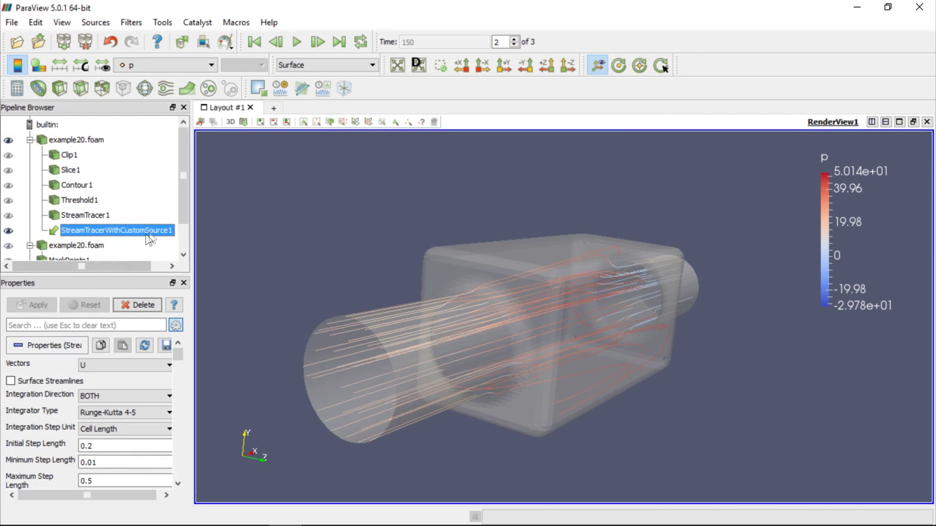
{"action": "left_click_drag", "start_coordinate": [180, 208], "coordinate": [183, 243]}
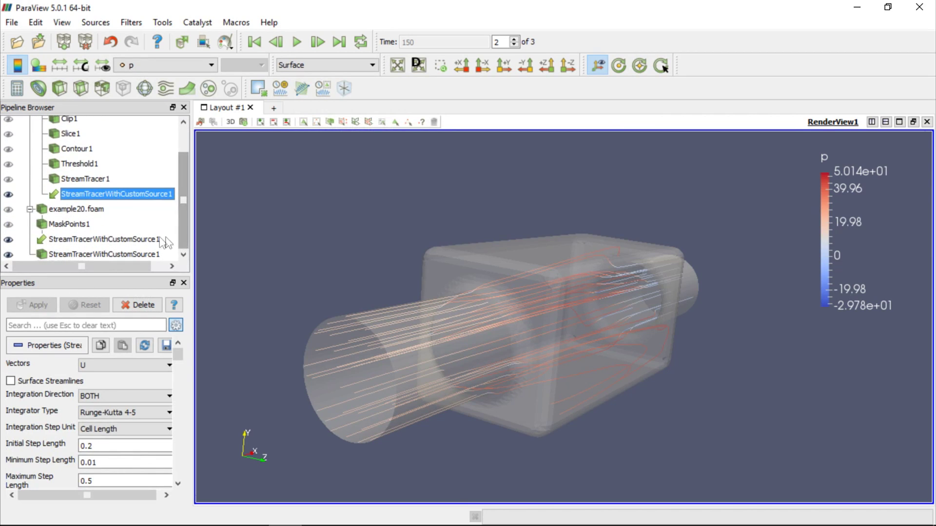
{"action": "left_click", "coordinate": [83, 224]}
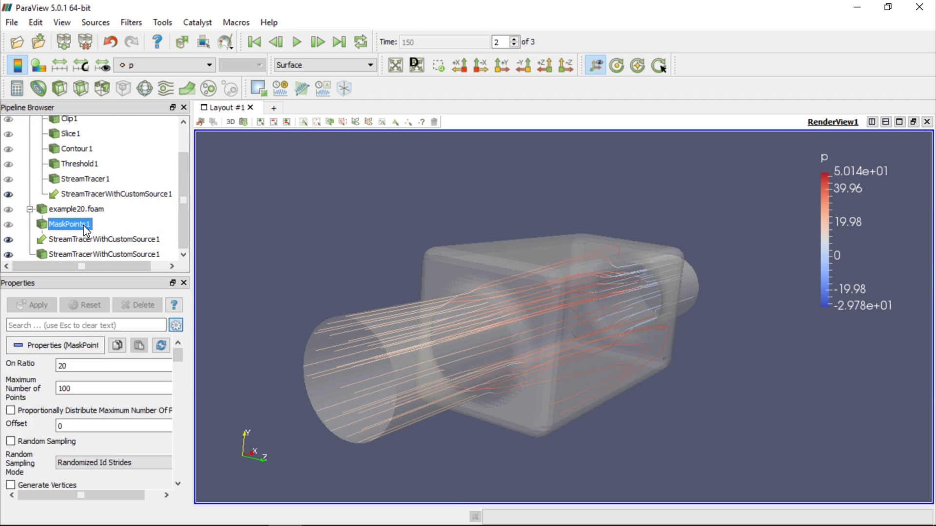
{"action": "left_click", "coordinate": [98, 366]}
{"action": "key", "text": "BackSpace"}
{"action": "key", "text": "BackSpace"}
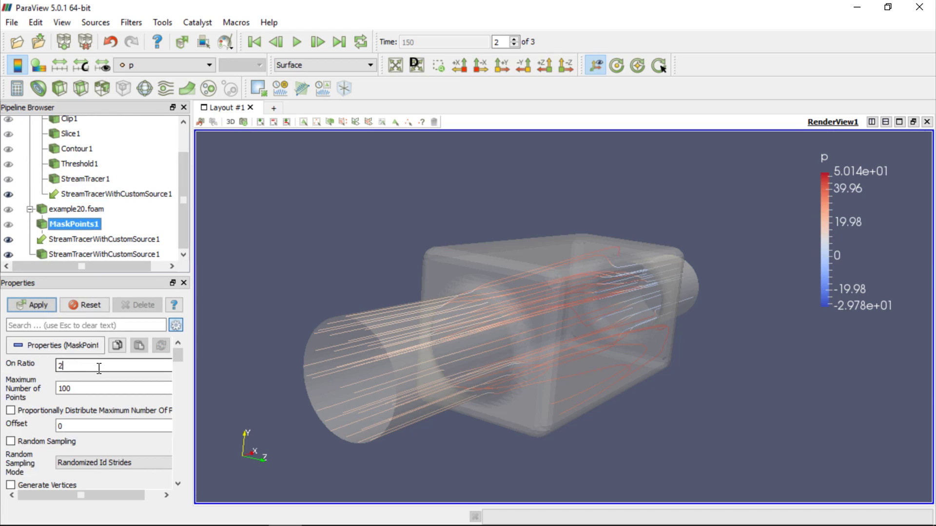
{"action": "type", "text": "10"}
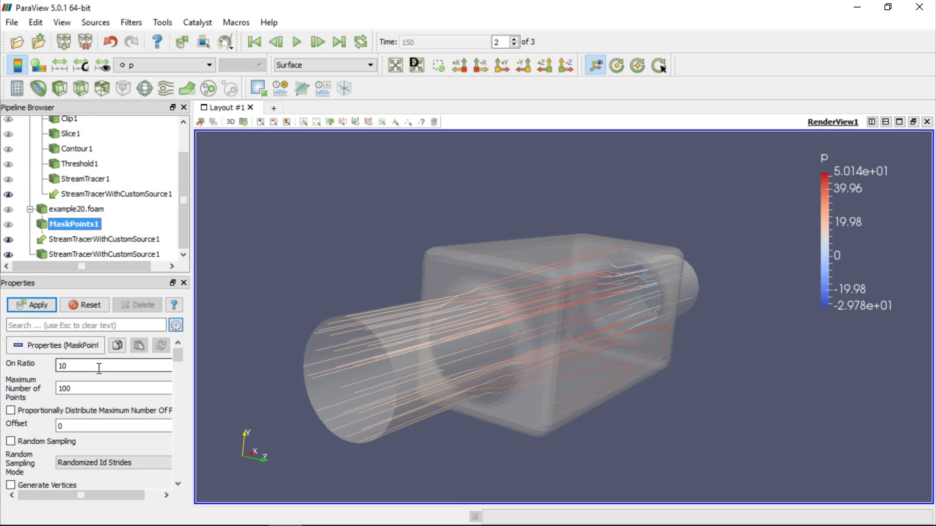
{"action": "key", "text": "Tab"}
{"action": "type", "text": "150"}
{"action": "left_click", "coordinate": [44, 307]}
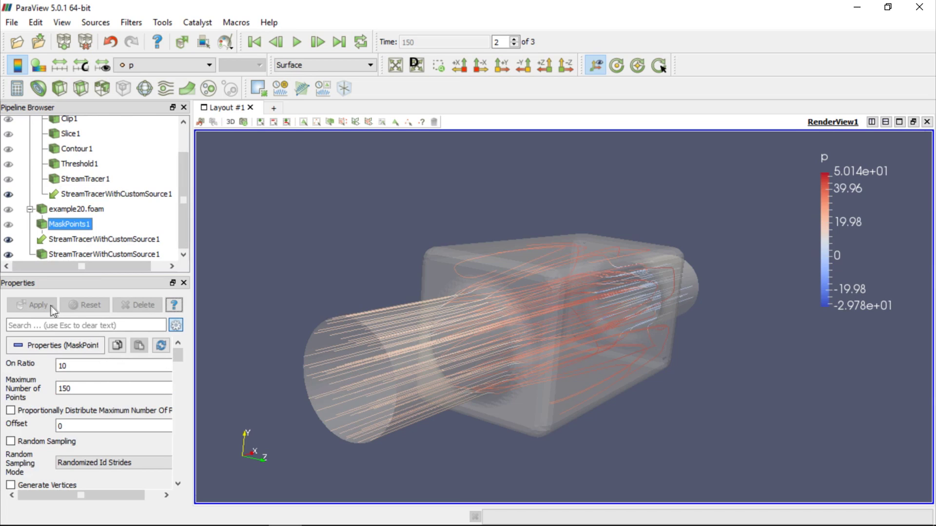
{"action": "left_click", "coordinate": [83, 254]}
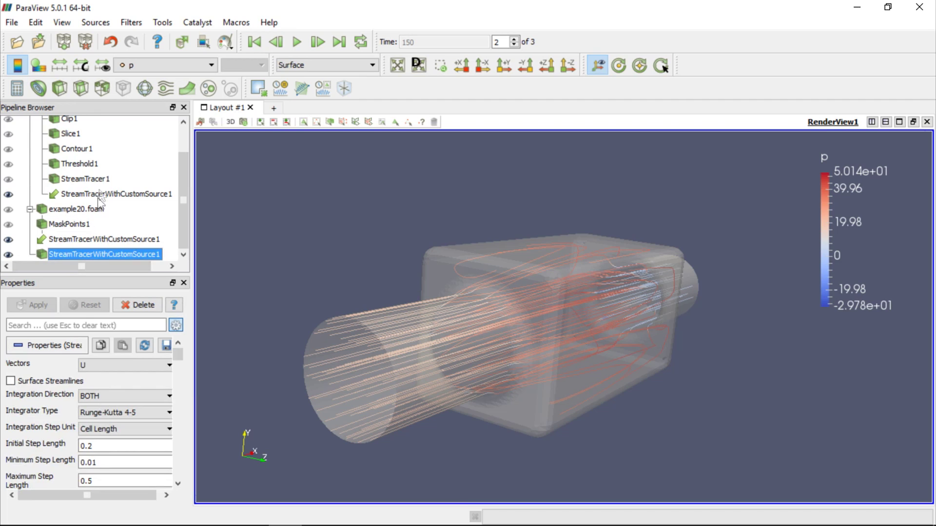
Step: Turn the streamlines into Ribbon1 ribbons of width 0.1 coloured by U Magnitude
{"action": "left_click", "coordinate": [132, 23]}
{"action": "left_click", "coordinate": [144, 39]}
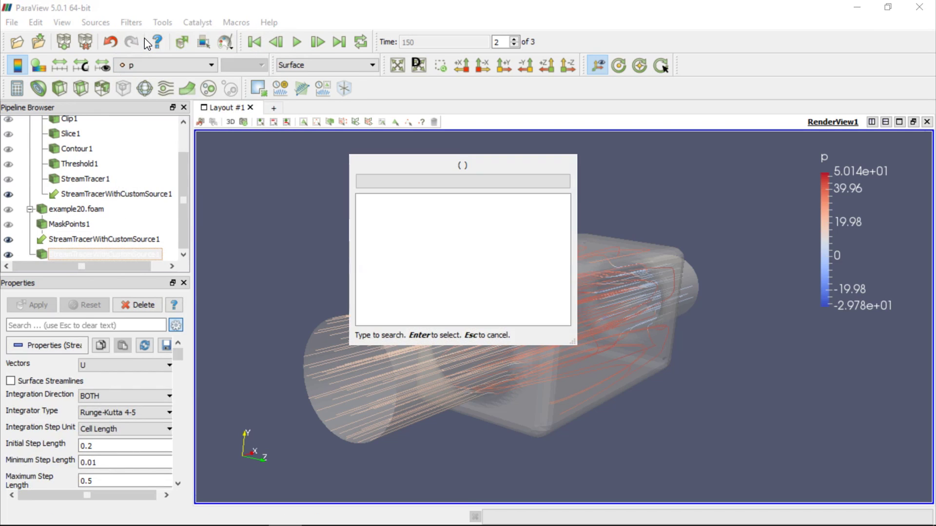
{"action": "type", "text": "rib"}
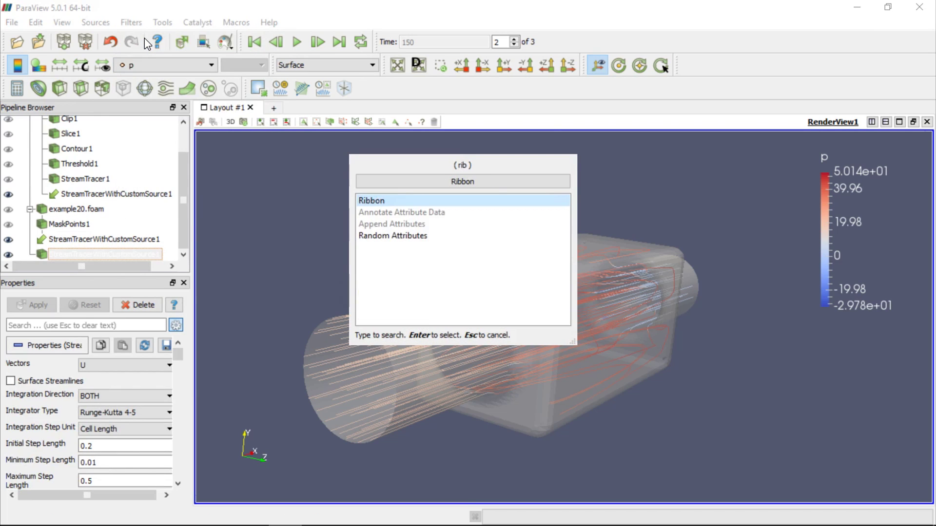
{"action": "type", "text": "bon"}
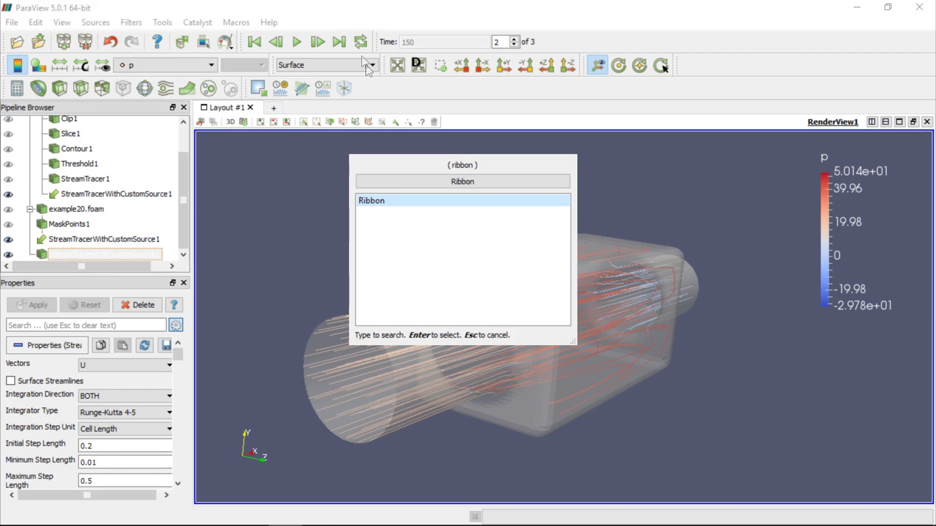
{"action": "double_click", "coordinate": [421, 201]}
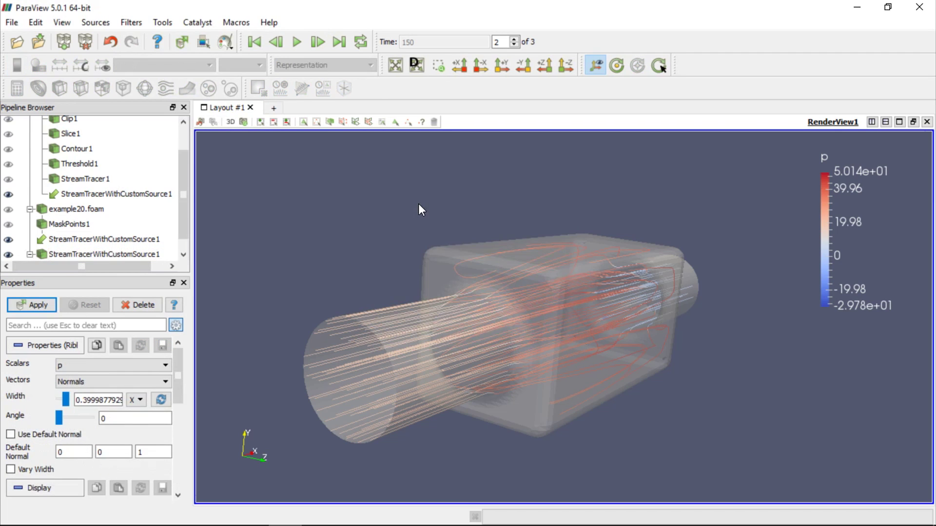
{"action": "left_click", "coordinate": [38, 305]}
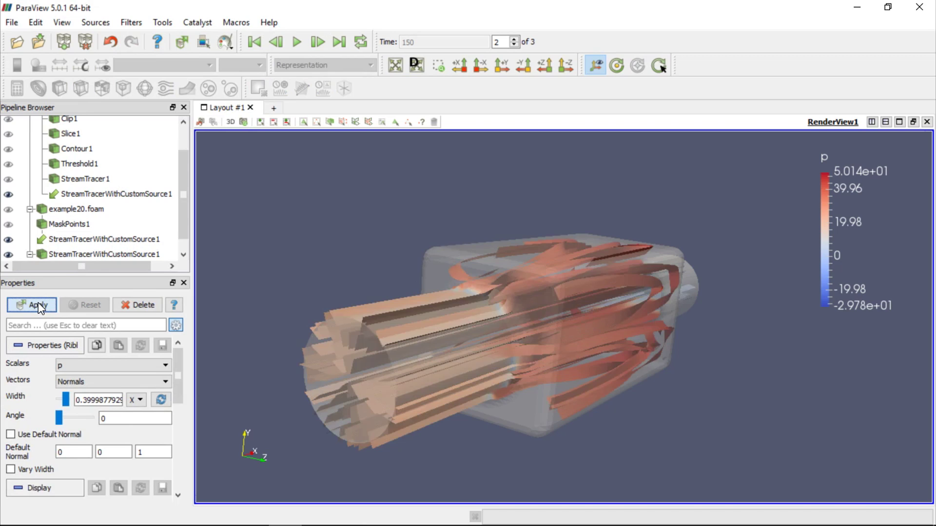
{"action": "triple_click", "coordinate": [103, 399]}
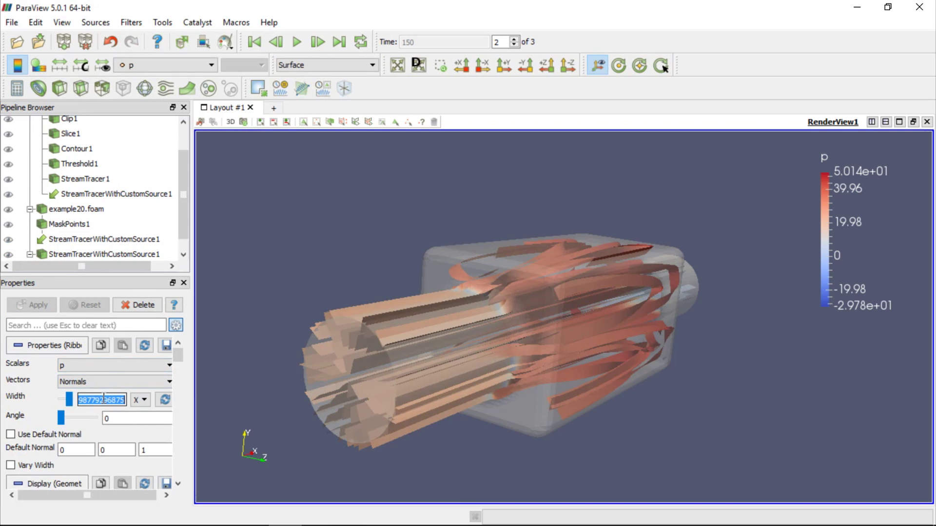
{"action": "type", "text": "0."}
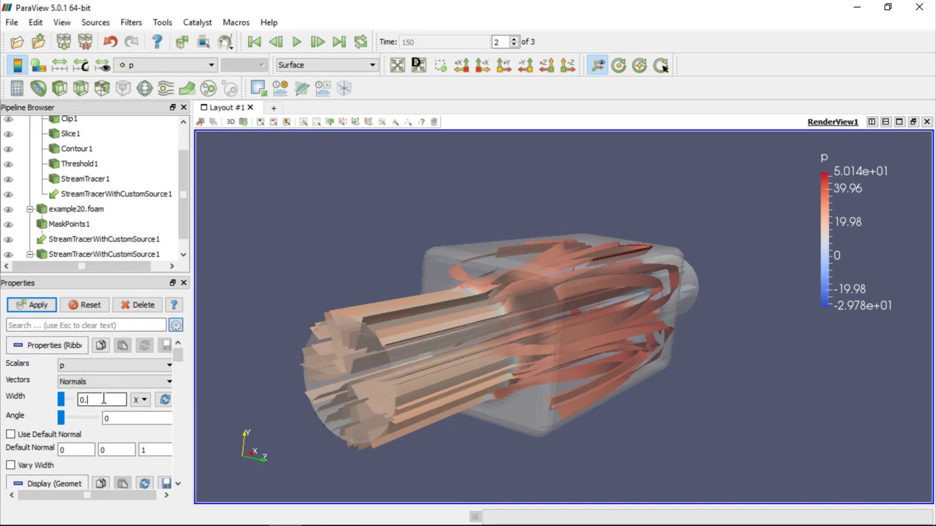
{"action": "type", "text": "1"}
{"action": "left_click", "coordinate": [44, 311]}
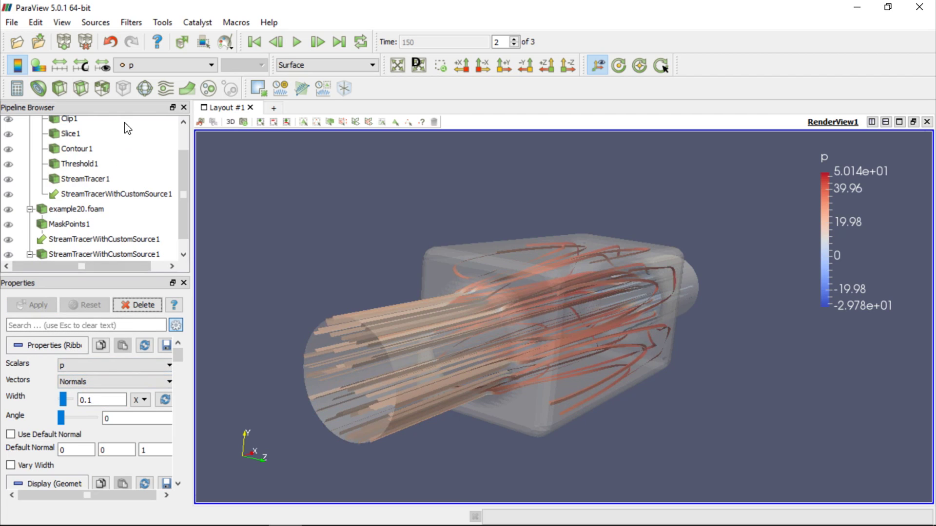
{"action": "left_click", "coordinate": [149, 65]}
{"action": "left_click", "coordinate": [142, 130]}
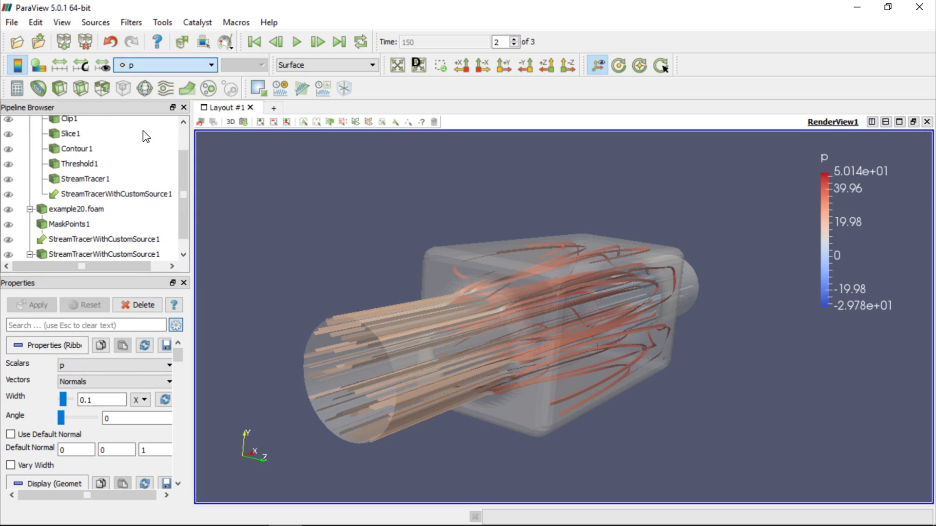
Step: Rescale the U Magnitude colours to the data range, hide Ribbon1 and example20.foam, and show Slice1
{"action": "left_click", "coordinate": [62, 70]}
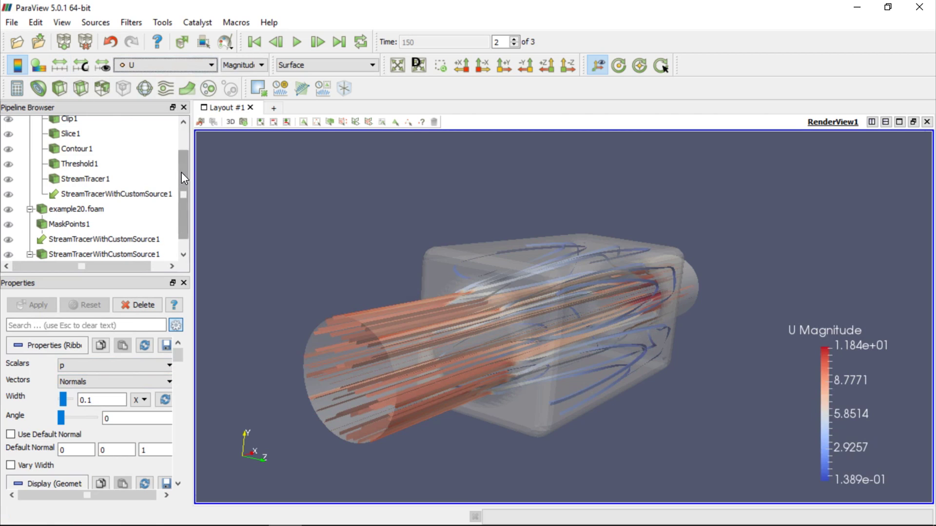
{"action": "left_click_drag", "start_coordinate": [181, 172], "coordinate": [184, 194]}
{"action": "left_click", "coordinate": [9, 254]}
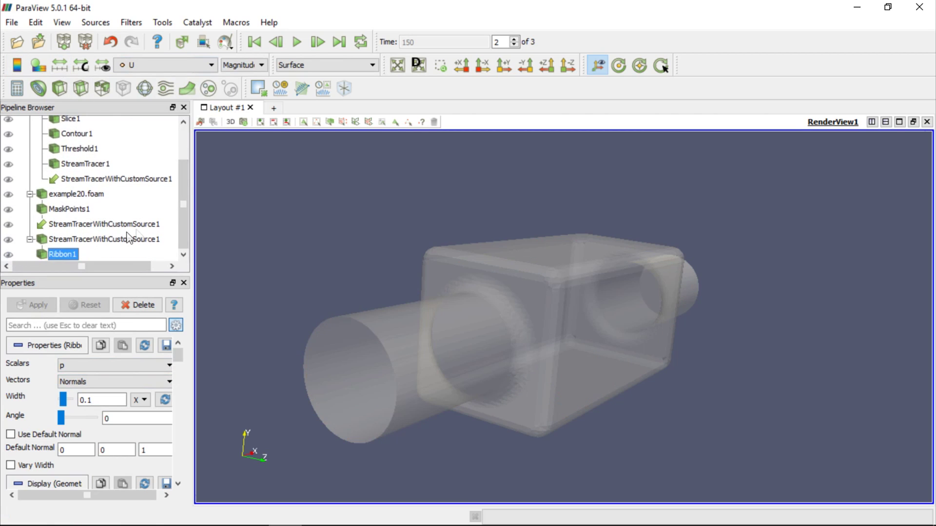
{"action": "left_click_drag", "start_coordinate": [182, 225], "coordinate": [182, 176]}
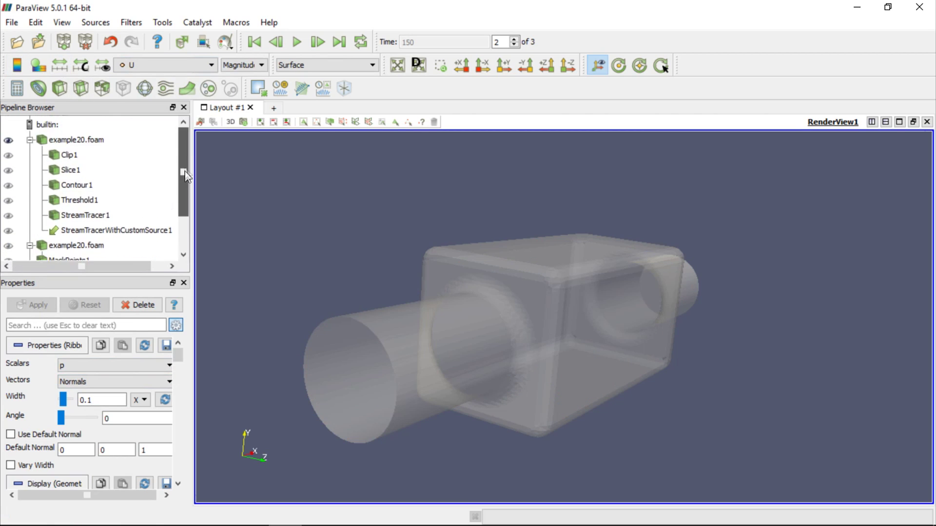
{"action": "left_click", "coordinate": [8, 141]}
{"action": "left_click", "coordinate": [9, 170]}
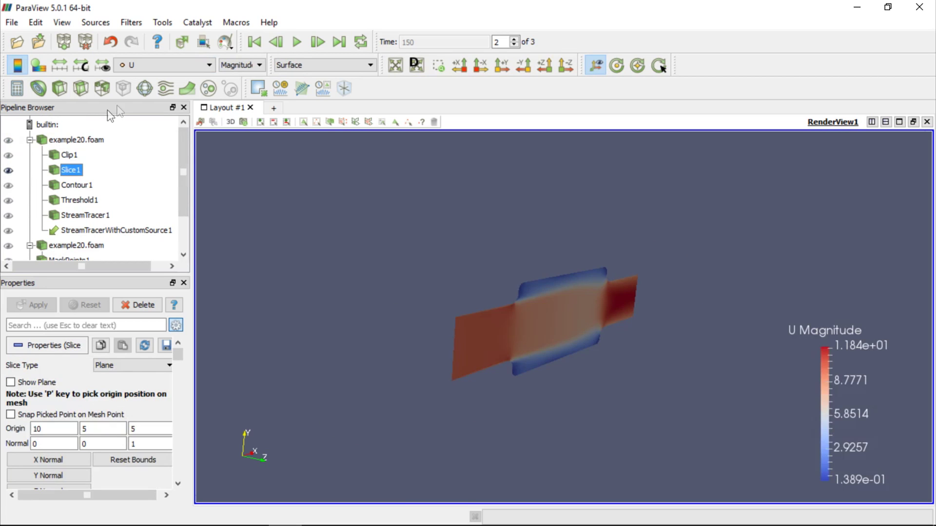
Step: Make Slice1 a solid colour and apply a Glyph filter to it
{"action": "left_click", "coordinate": [161, 67]}
{"action": "left_click", "coordinate": [156, 76]}
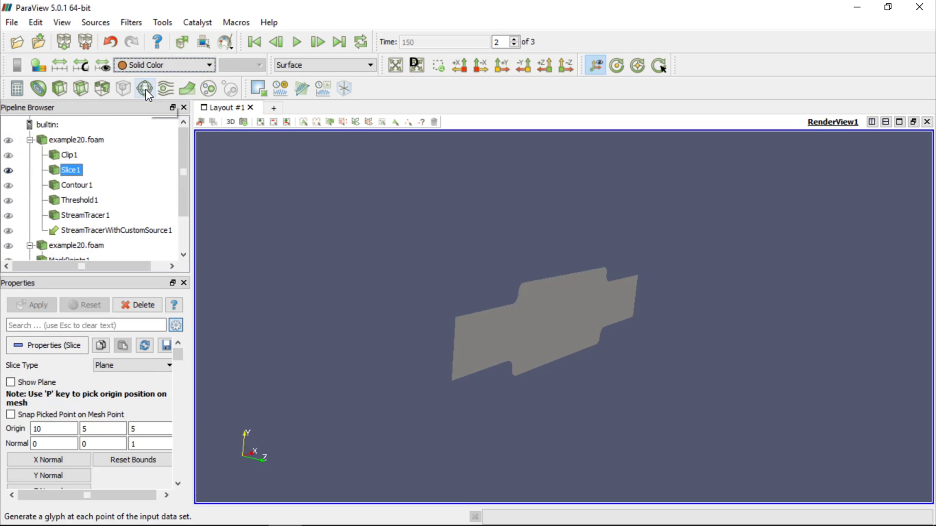
{"action": "left_click", "coordinate": [145, 89]}
{"action": "left_click", "coordinate": [146, 90]}
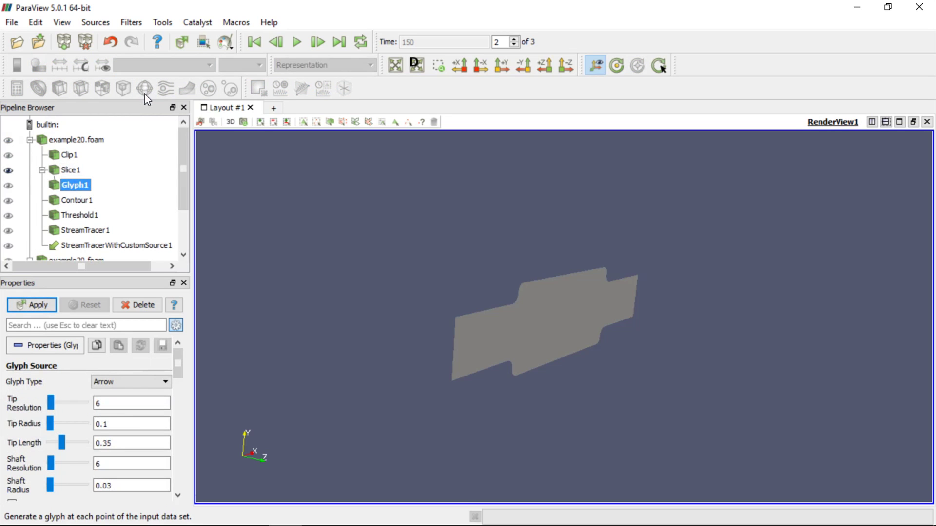
{"action": "left_click", "coordinate": [39, 306]}
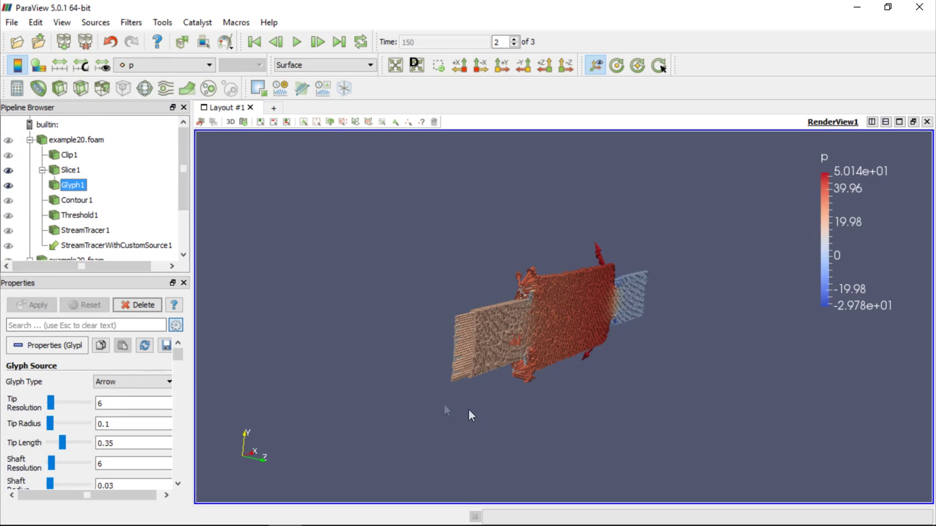
Step: Change Glyph1's Scale Factor from 4 to 1 and reapply
{"action": "left_click_drag", "start_coordinate": [469, 414], "coordinate": [460, 380]}
{"action": "scroll", "coordinate": [438, 385], "scroll_direction": "up", "scroll_amount": 2}
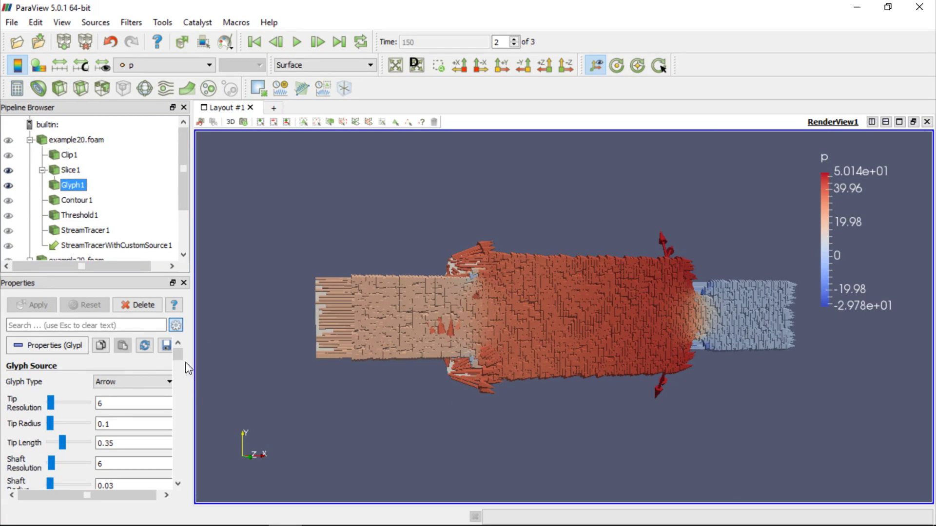
{"action": "scroll", "coordinate": [178, 375], "scroll_direction": "down", "scroll_amount": 5}
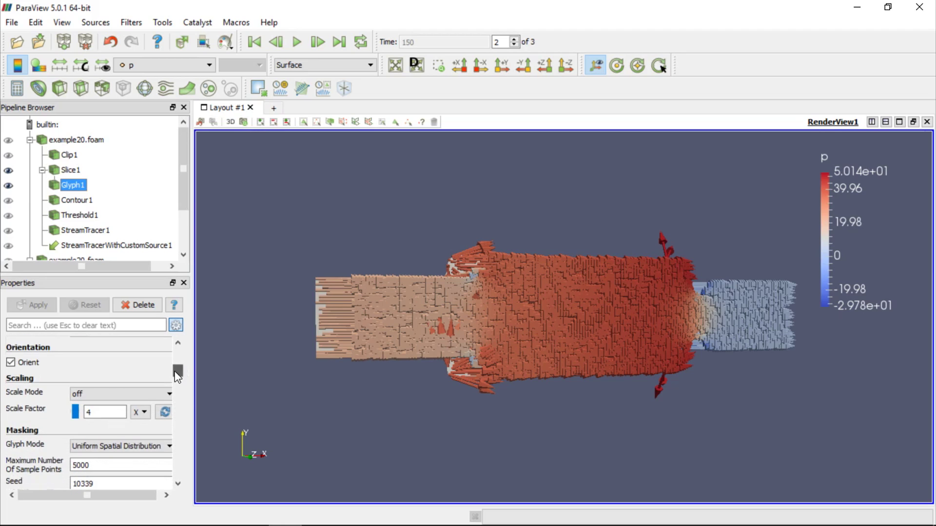
{"action": "double_click", "coordinate": [104, 412]}
{"action": "type", "text": "1"}
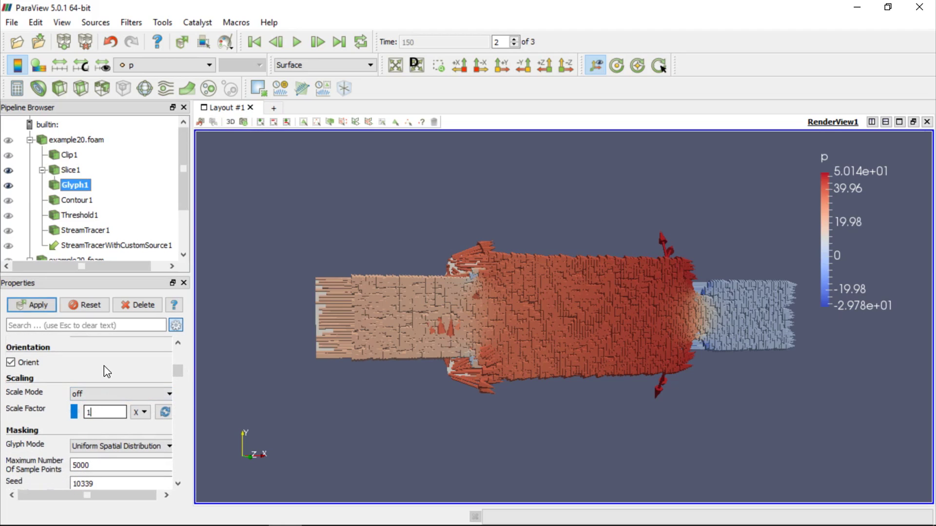
{"action": "left_click", "coordinate": [48, 306]}
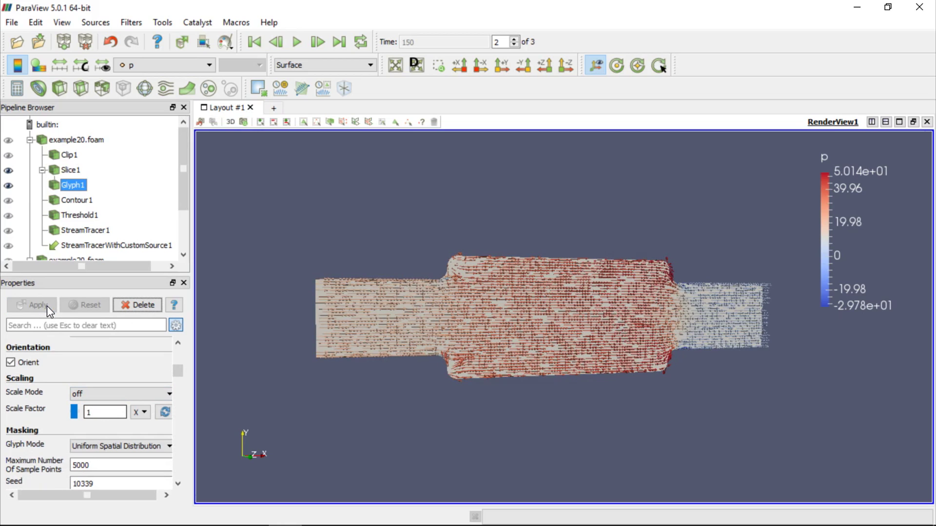
{"action": "left_click_drag", "start_coordinate": [178, 372], "coordinate": [181, 373]}
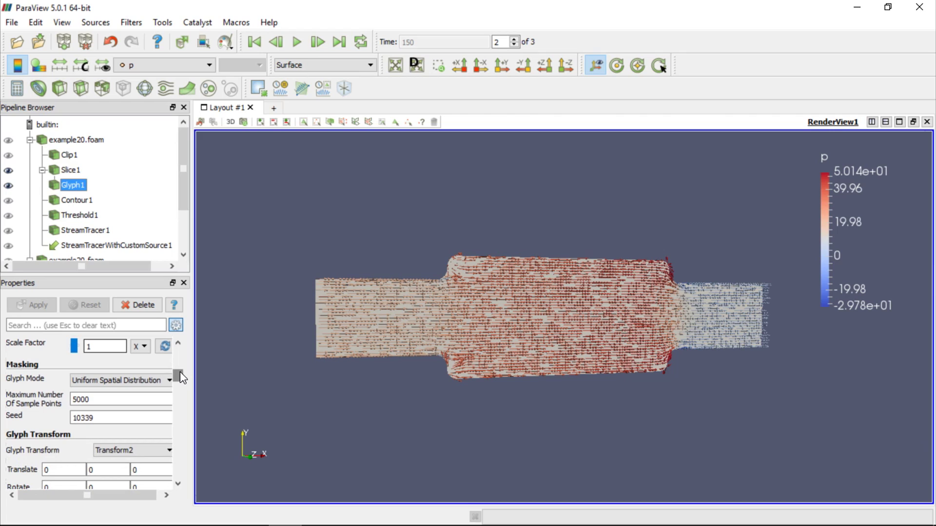
{"action": "left_click", "coordinate": [144, 379]}
Step: Place Glyph1 arrows at every Nth point with a stride of 10 and apply
{"action": "left_click", "coordinate": [140, 399]}
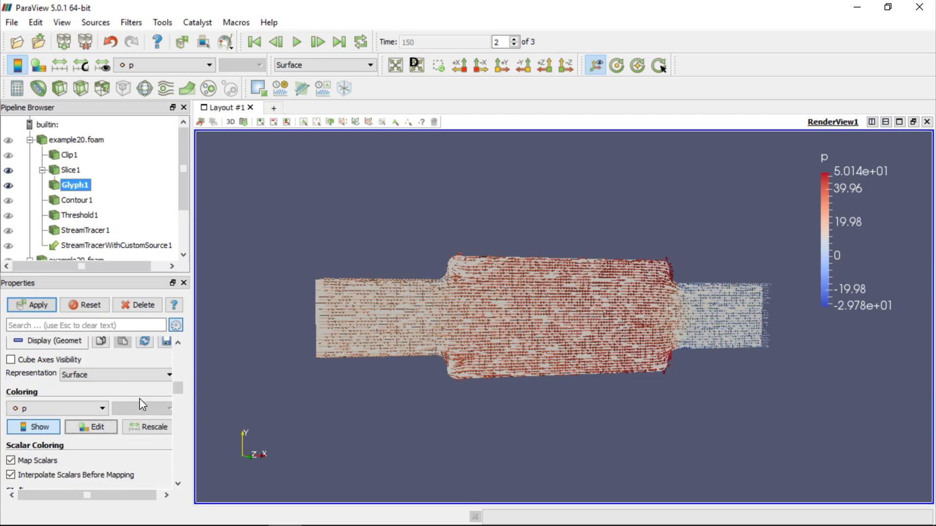
{"action": "left_click_drag", "start_coordinate": [178, 389], "coordinate": [182, 376]}
{"action": "left_click_drag", "start_coordinate": [55, 456], "coordinate": [44, 456]}
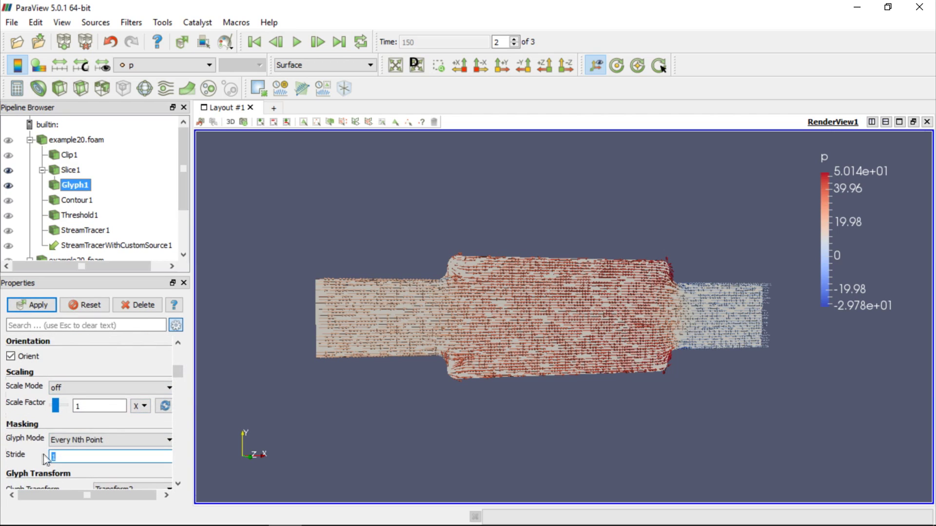
{"action": "type", "text": "10"}
{"action": "left_click", "coordinate": [39, 308]}
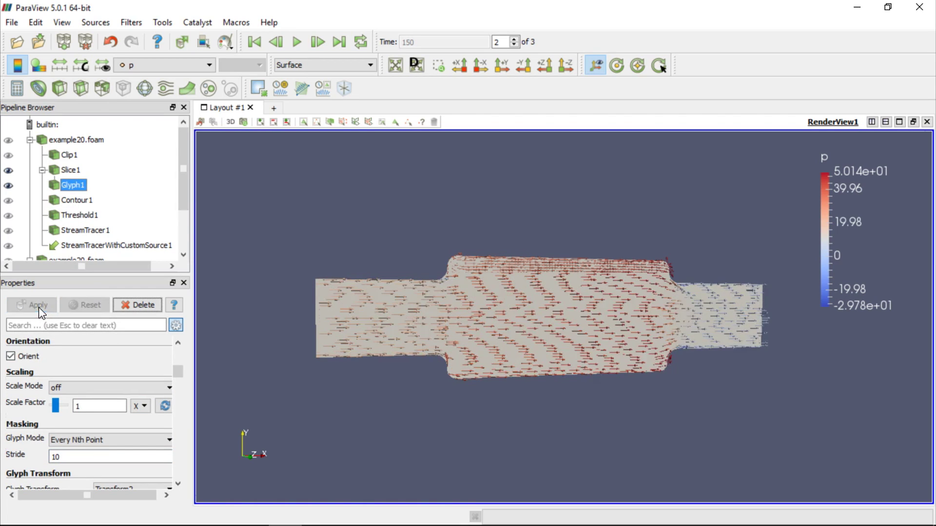
Step: Switch the glyph type to 2D Glyph, apply, and keep the glyphs coloured by p
{"action": "left_click_drag", "start_coordinate": [180, 371], "coordinate": [179, 354]}
{"action": "left_click", "coordinate": [155, 383]}
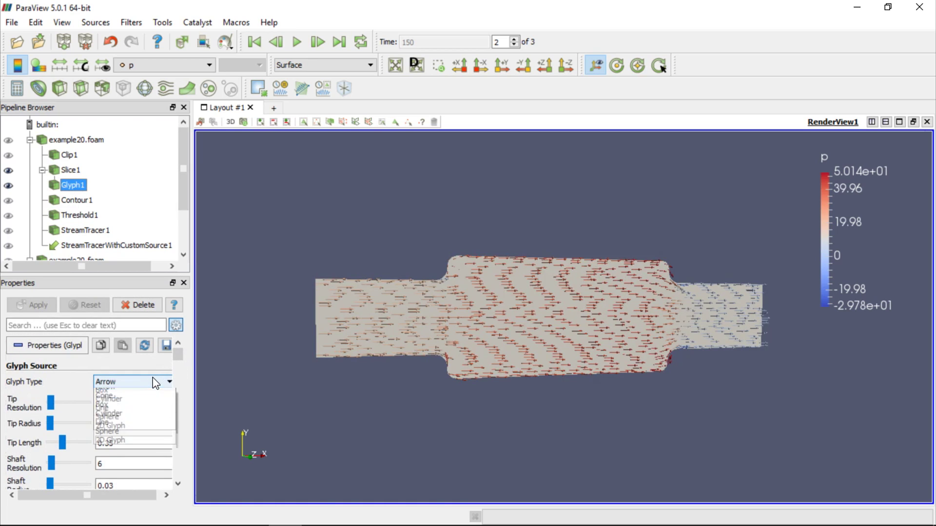
{"action": "left_click", "coordinate": [117, 446]}
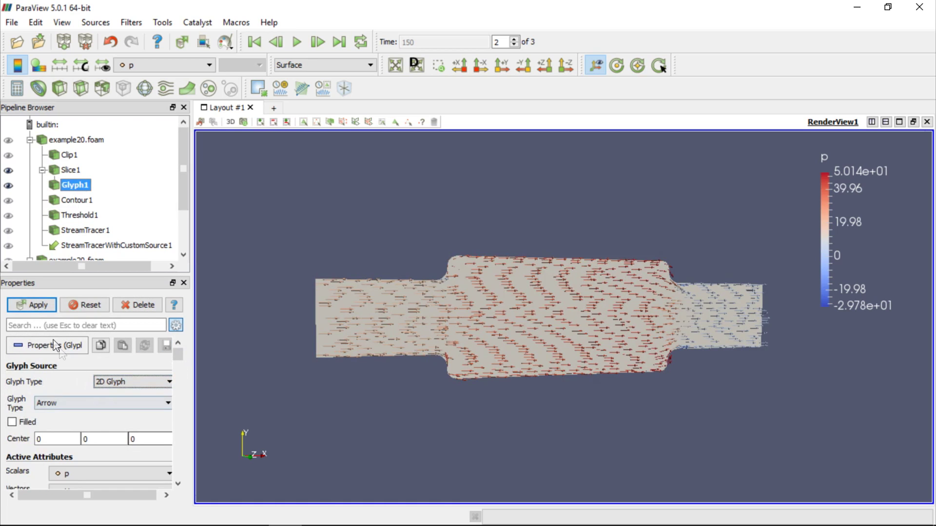
{"action": "left_click", "coordinate": [38, 307]}
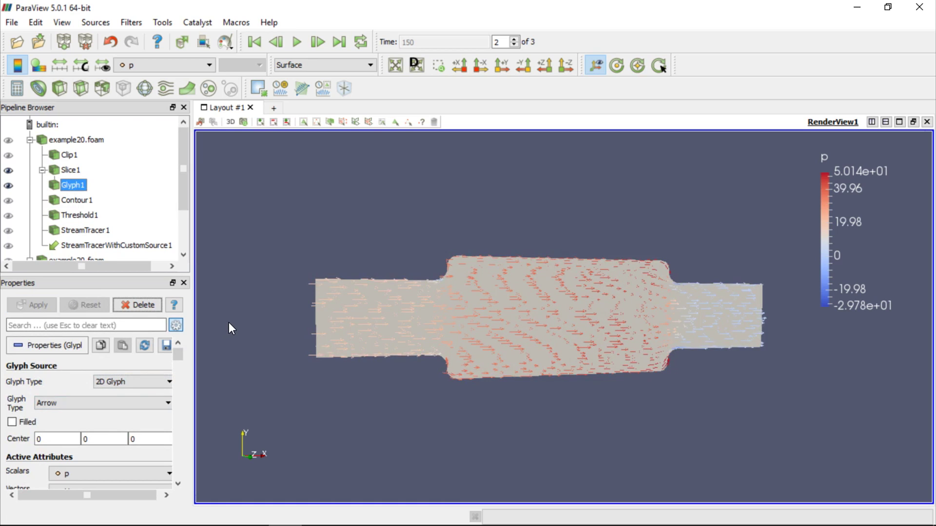
{"action": "left_click", "coordinate": [173, 65]}
{"action": "left_click", "coordinate": [171, 70]}
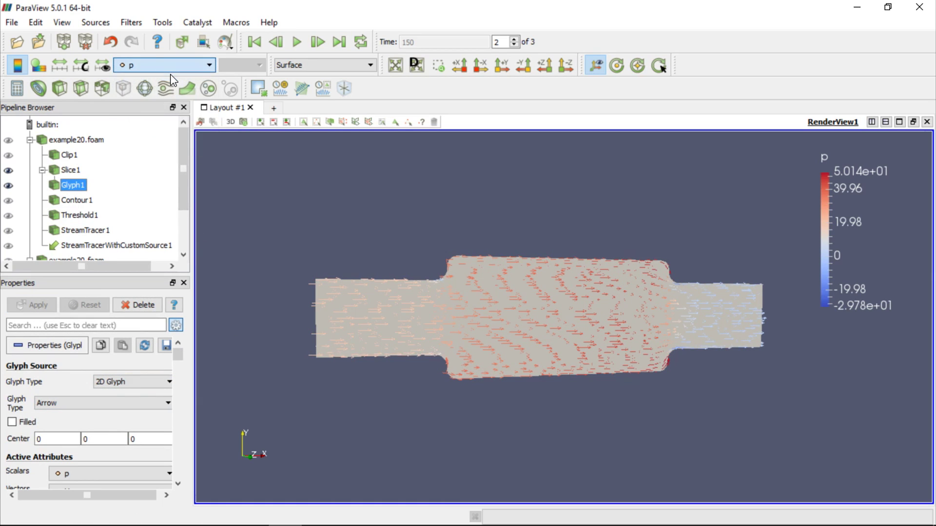
{"action": "left_click", "coordinate": [78, 171]}
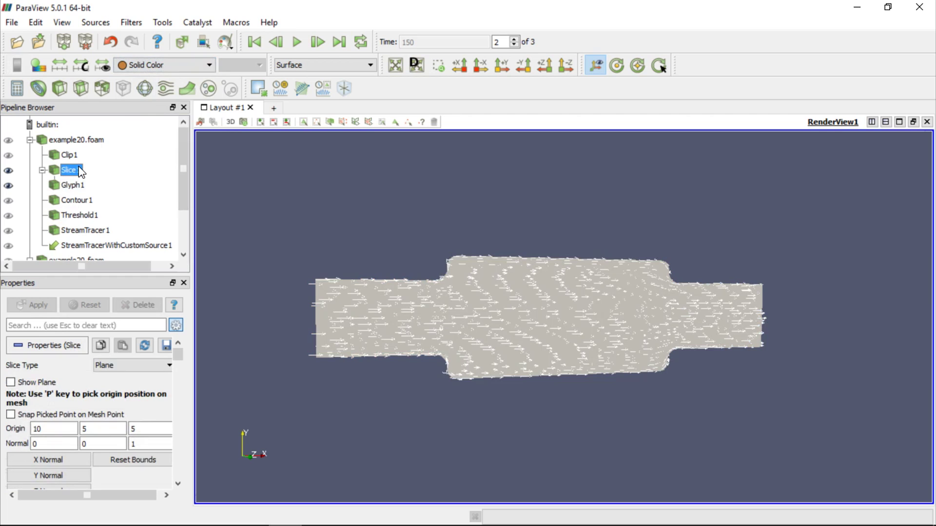
Step: Colour Slice1 by U, then hide Glyph1 and Slice1 and show example20.foam
{"action": "left_click", "coordinate": [144, 66]}
{"action": "left_click", "coordinate": [146, 98]}
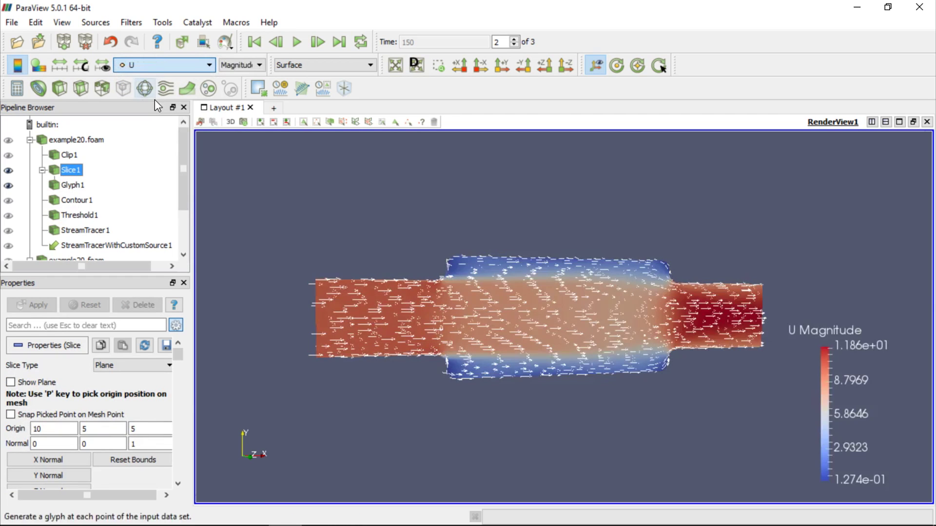
{"action": "right_click_drag", "start_coordinate": [537, 316], "coordinate": [519, 352]}
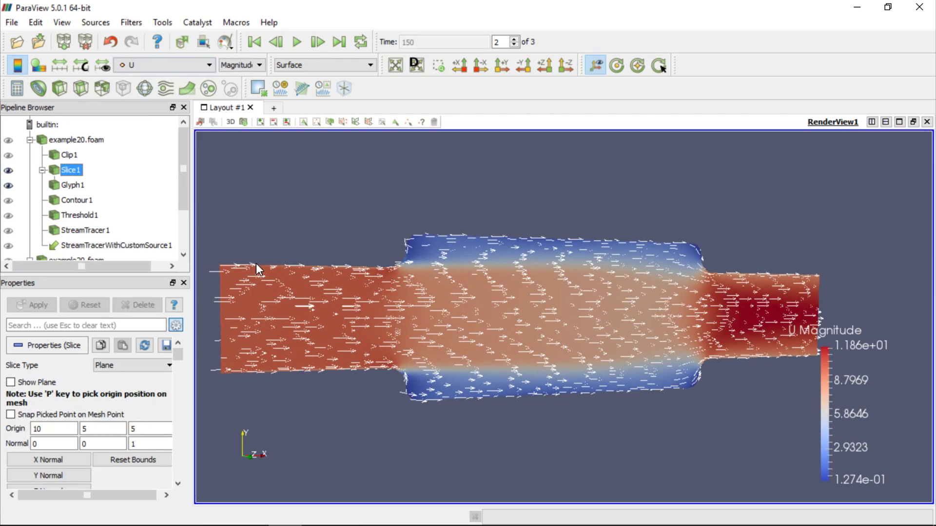
{"action": "left_click", "coordinate": [8, 185]}
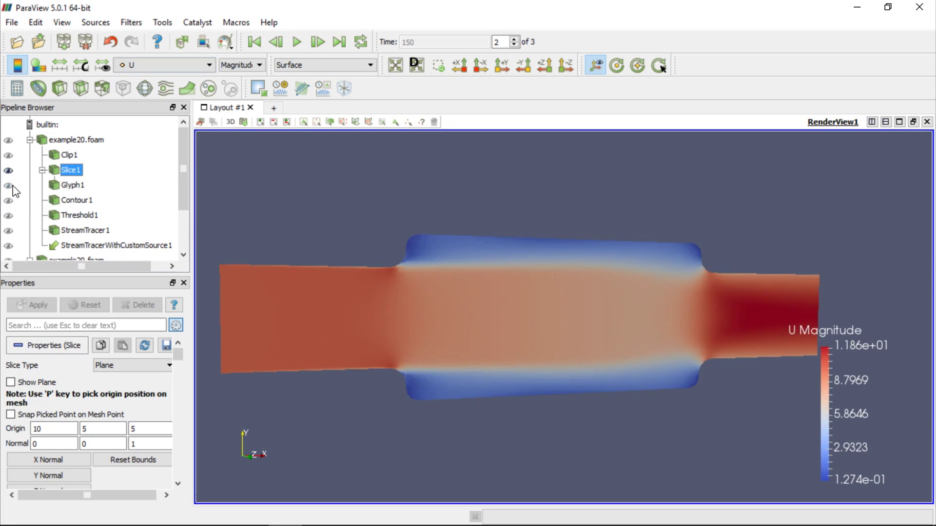
{"action": "left_click", "coordinate": [8, 170]}
{"action": "left_click", "coordinate": [9, 140]}
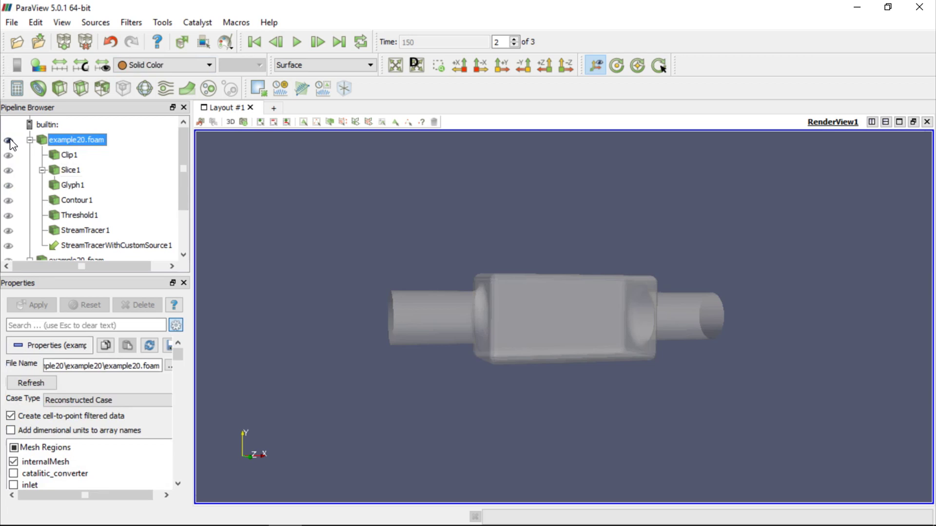
Step: Add a Plot Over Line probe and set Point1 to (-10, 5, 5)
{"action": "left_click", "coordinate": [302, 89]}
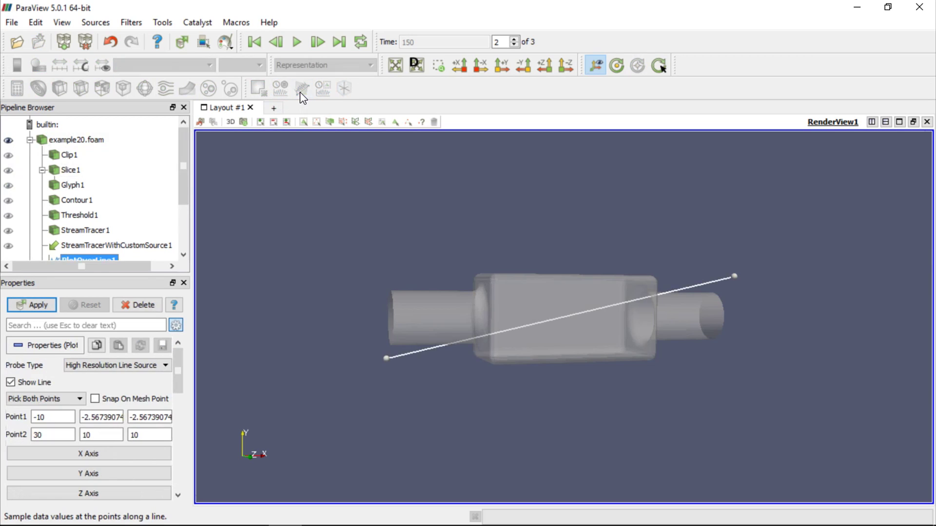
{"action": "left_click", "coordinate": [54, 417]}
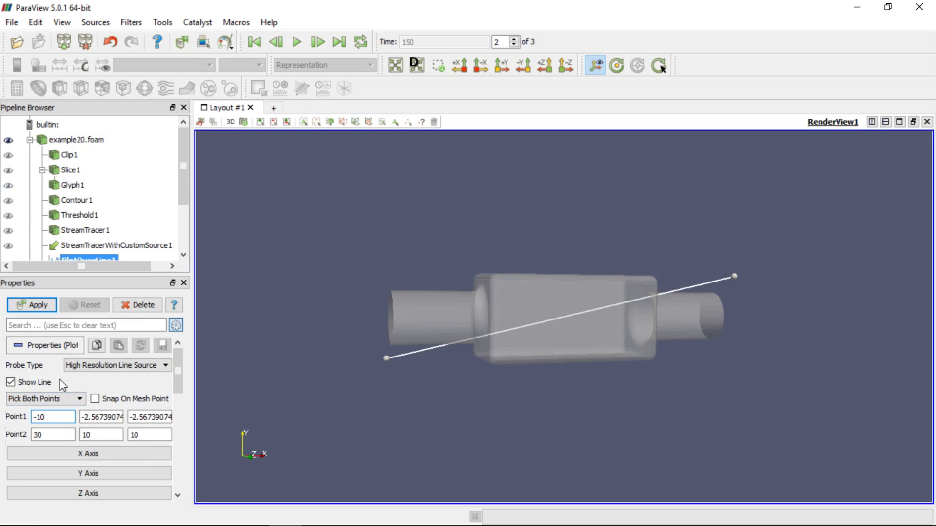
{"action": "key", "text": "ctrl+a"}
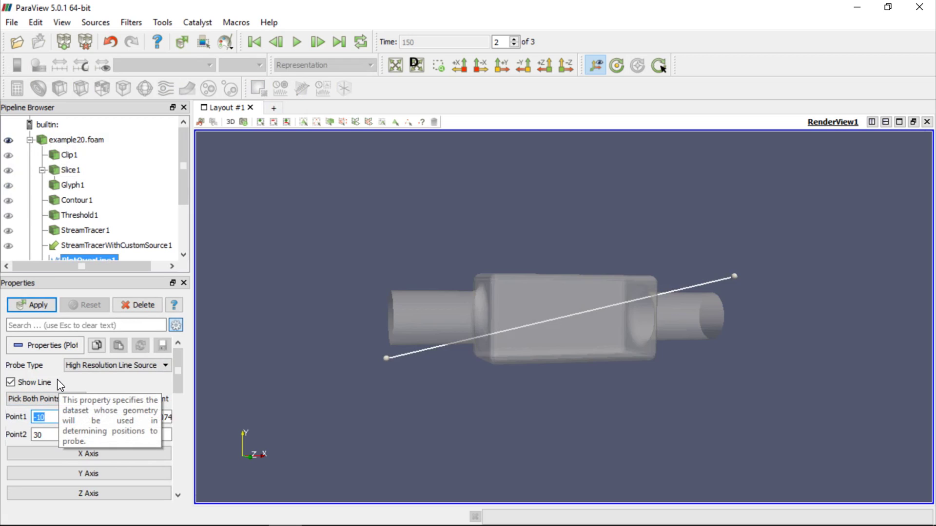
{"action": "key", "text": "Tab"}
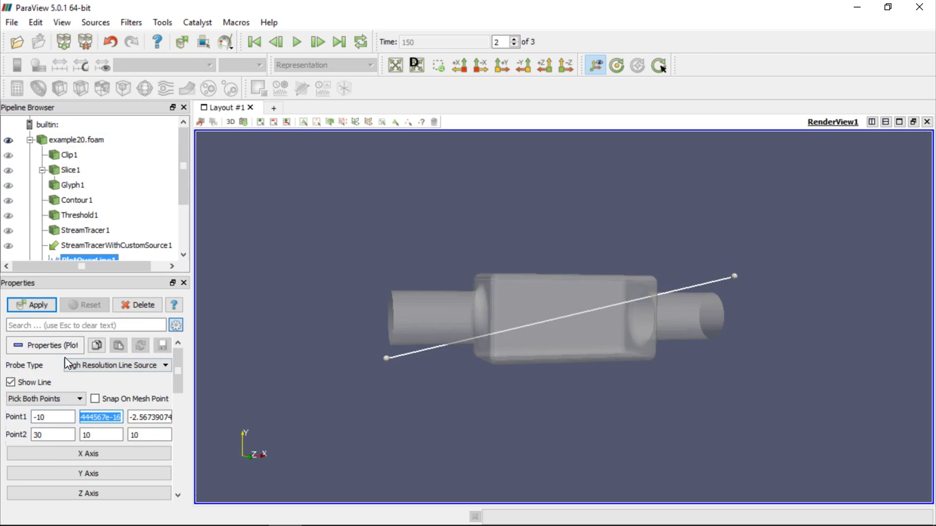
{"action": "type", "text": "5"}
{"action": "key", "text": "Tab"}
{"action": "type", "text": "5"}
Step: Set the probe's Point2 to (30, 5, 5)
{"action": "key", "text": "Tab"}
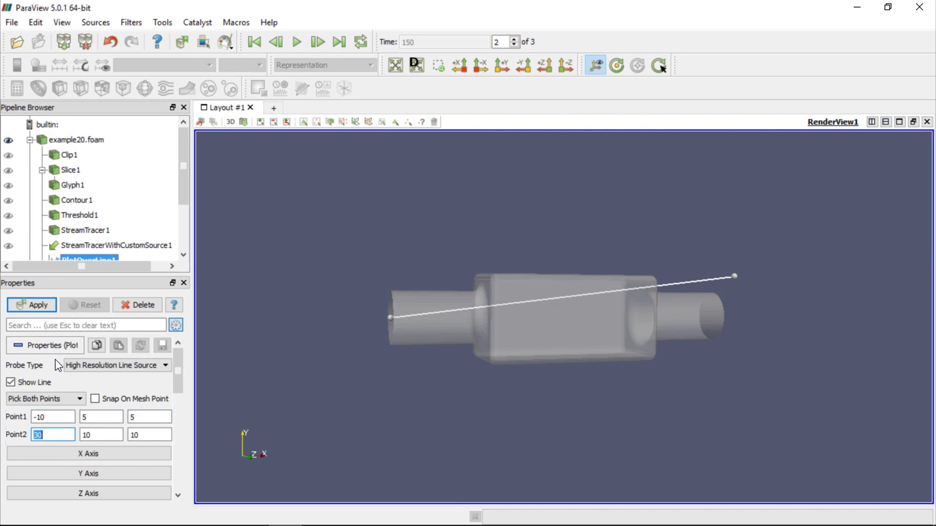
{"action": "key", "text": "Tab"}
{"action": "type", "text": "5"}
{"action": "key", "text": "Tab"}
{"action": "type", "text": "5"}
{"action": "key", "text": "Tab"}
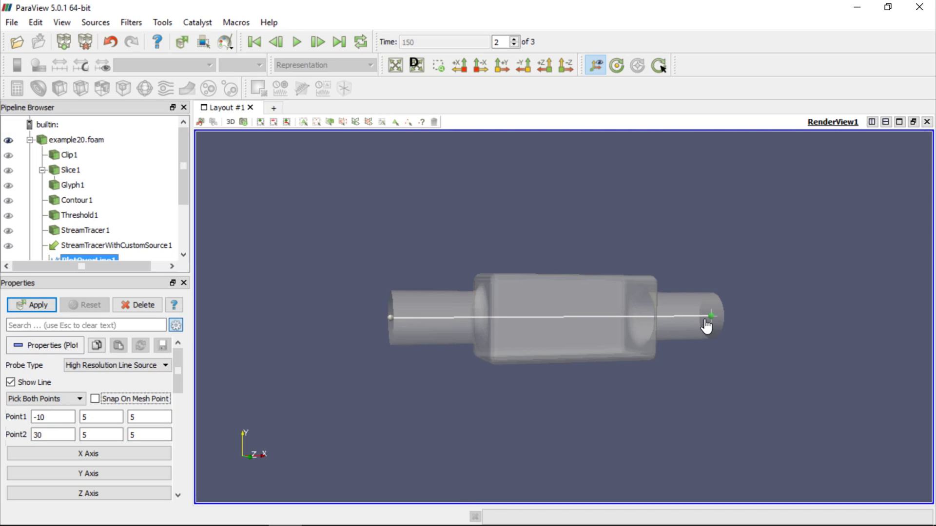
Step: Apply the probe and limit the line chart to the p and U_Magnitude series
{"action": "left_click", "coordinate": [39, 307]}
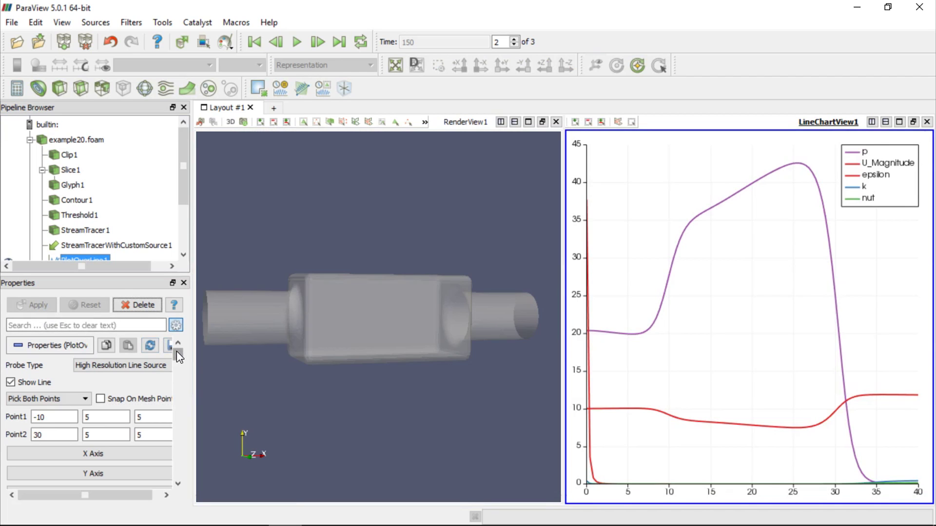
{"action": "left_click_drag", "start_coordinate": [177, 354], "coordinate": [180, 379]}
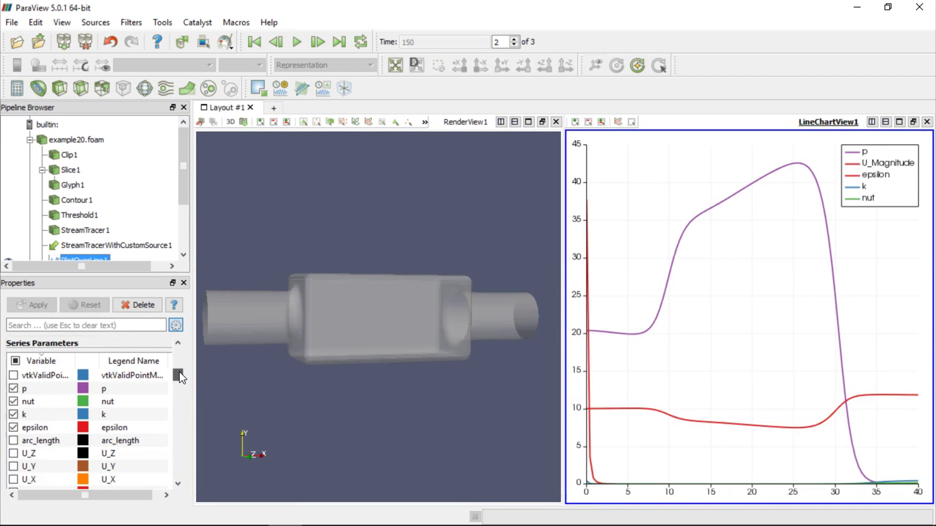
{"action": "left_click", "coordinate": [15, 361]}
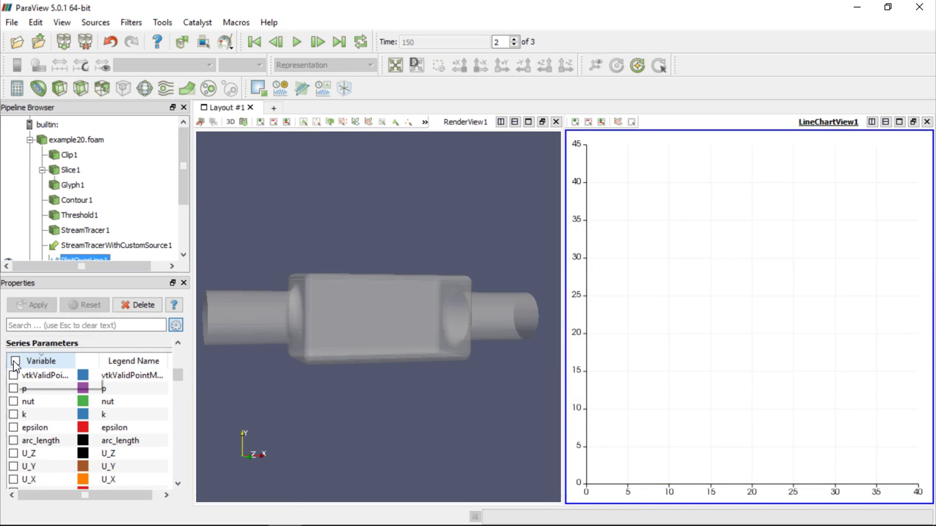
{"action": "left_click", "coordinate": [13, 388]}
{"action": "left_click", "coordinate": [178, 484]}
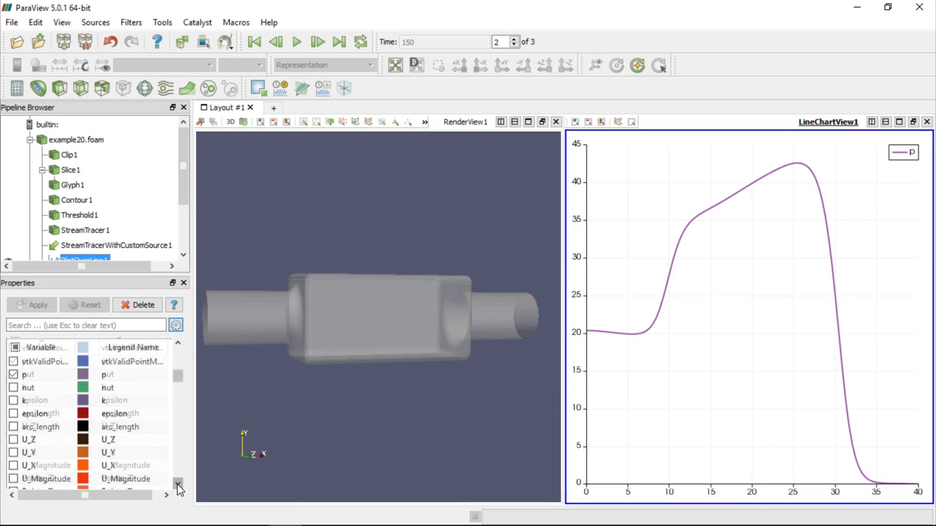
{"action": "left_click", "coordinate": [13, 465]}
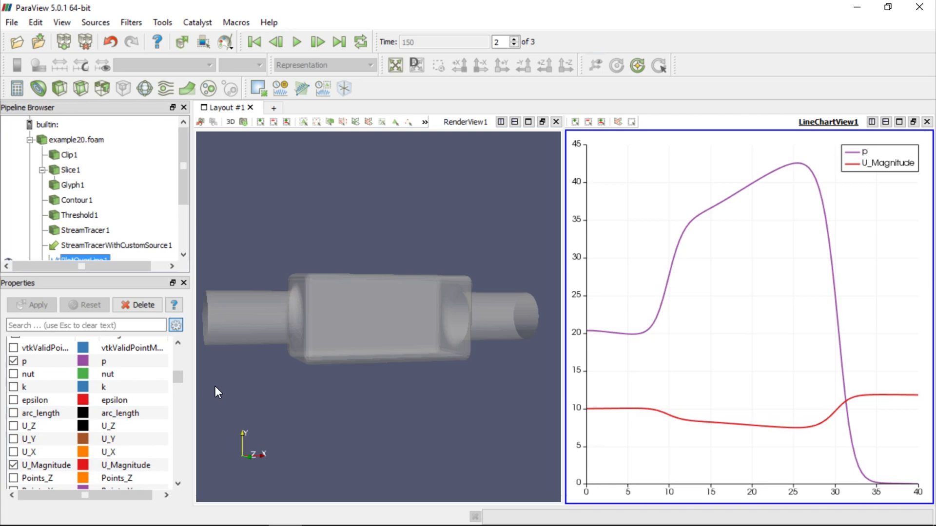
{"action": "left_click", "coordinate": [12, 22]}
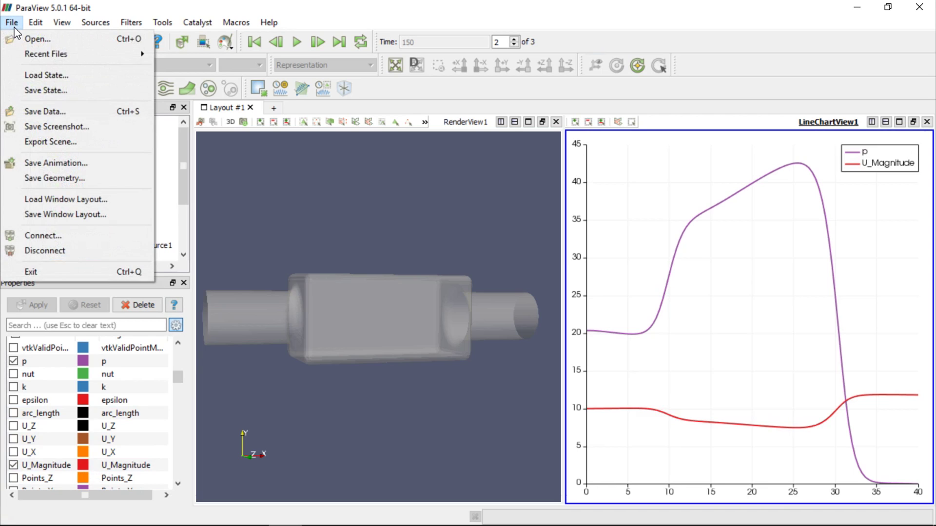
Step: Save the session state as 'state' in the example20 case folder
{"action": "left_click", "coordinate": [60, 91]}
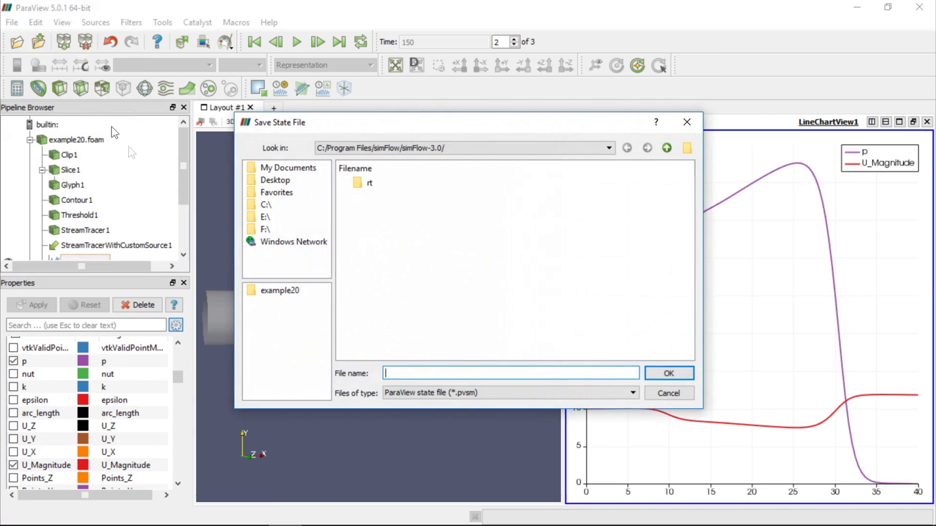
{"action": "left_click", "coordinate": [279, 291]}
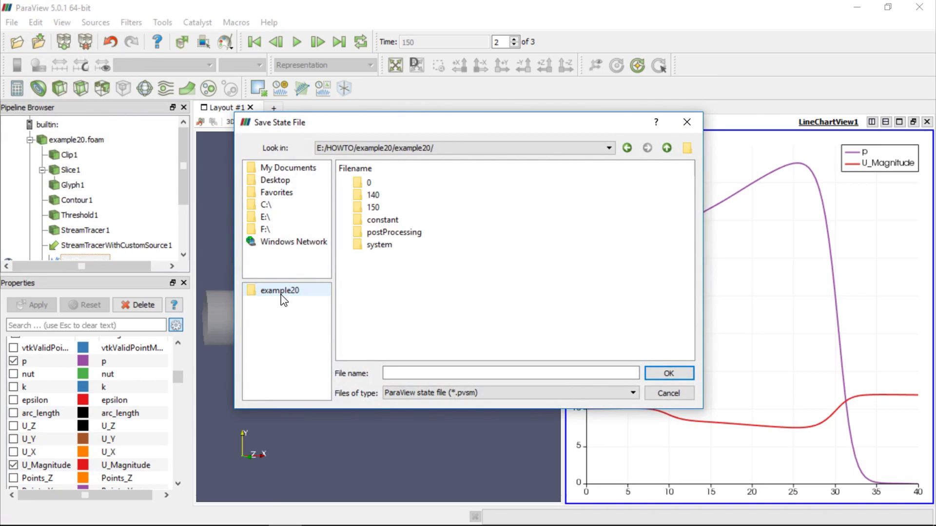
{"action": "left_click", "coordinate": [409, 374]}
{"action": "type", "text": "state"}
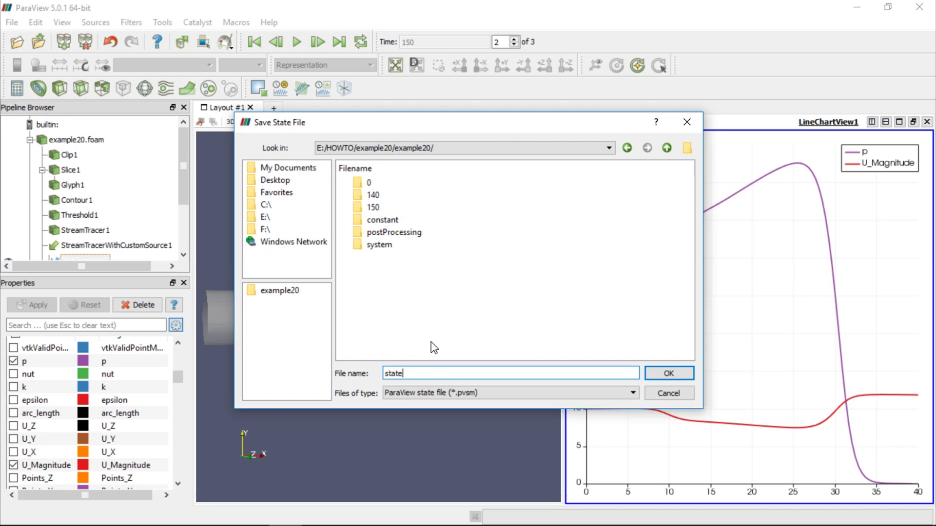
{"action": "left_click", "coordinate": [666, 376]}
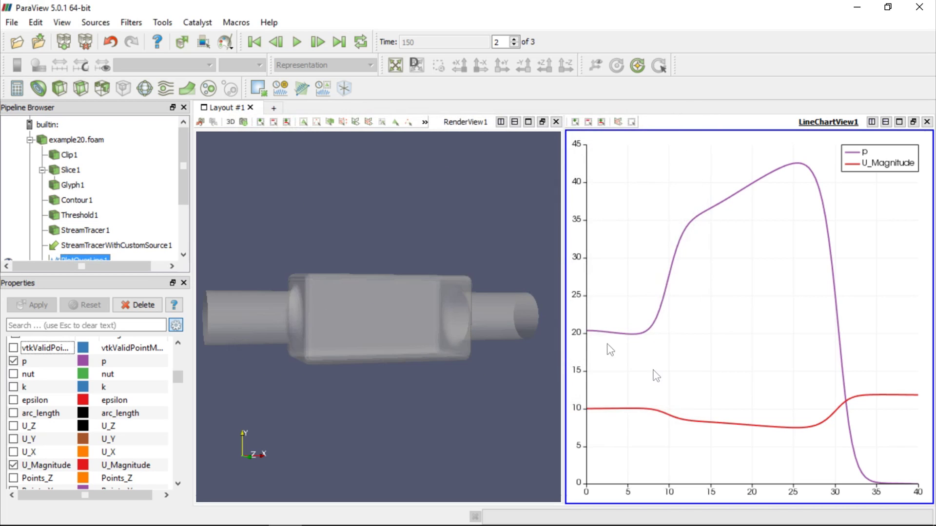
{"action": "left_click", "coordinate": [12, 23]}
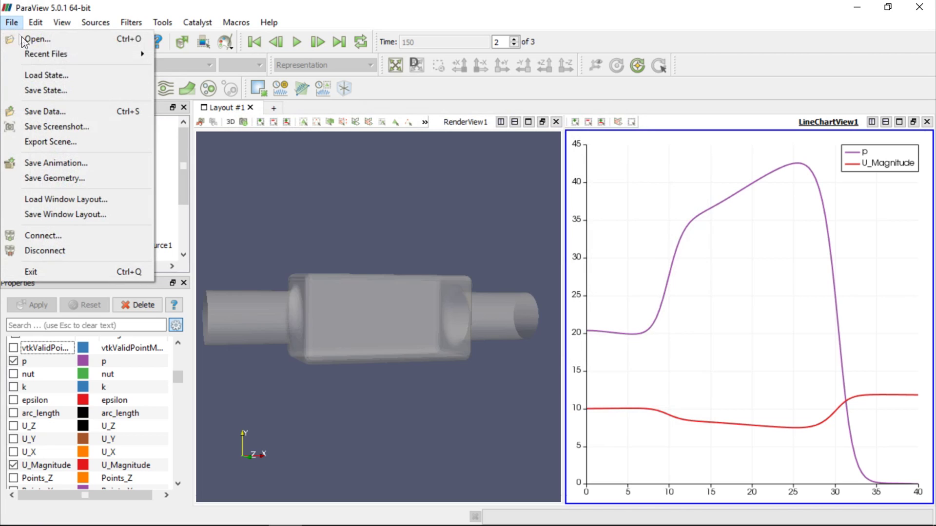
Step: Reload state.pvsm with the second reader's FileName pointed to example20_2nd_case.foam
{"action": "left_click", "coordinate": [55, 74]}
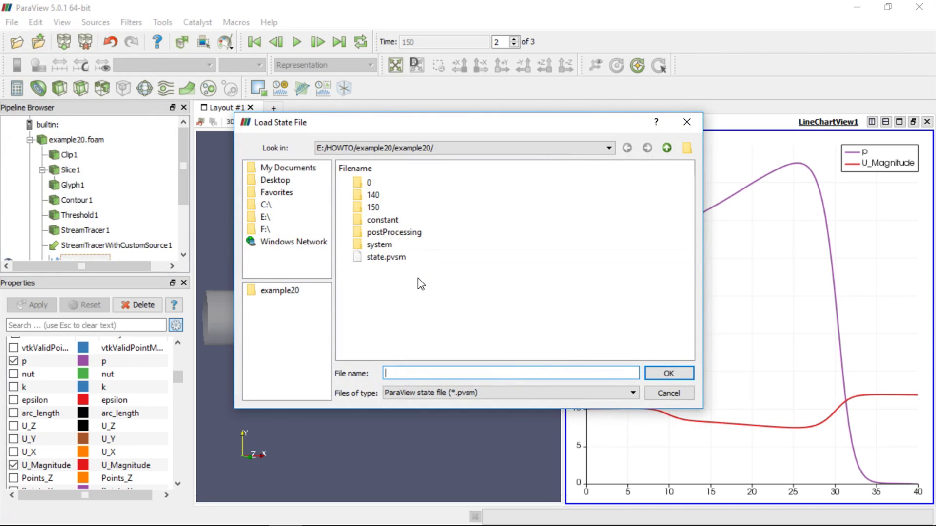
{"action": "left_click", "coordinate": [413, 258]}
{"action": "left_click", "coordinate": [666, 374]}
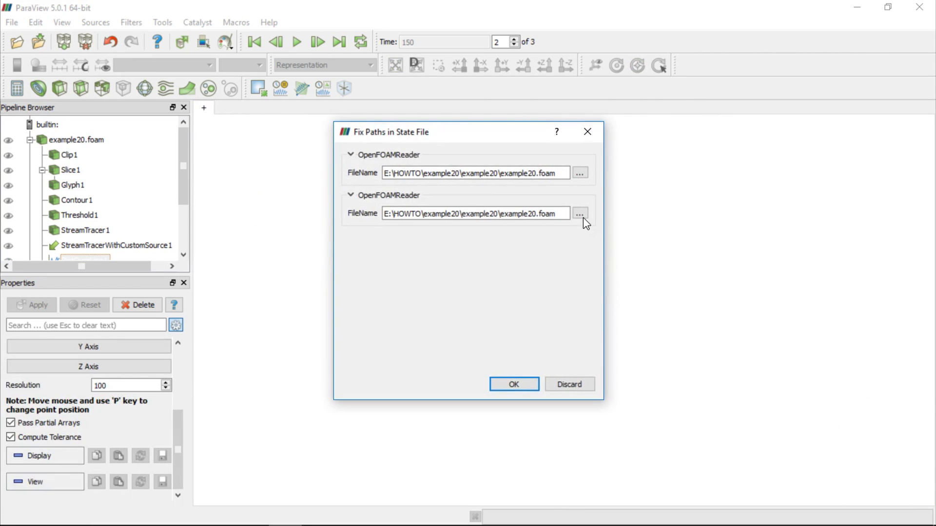
{"action": "left_click", "coordinate": [579, 214]}
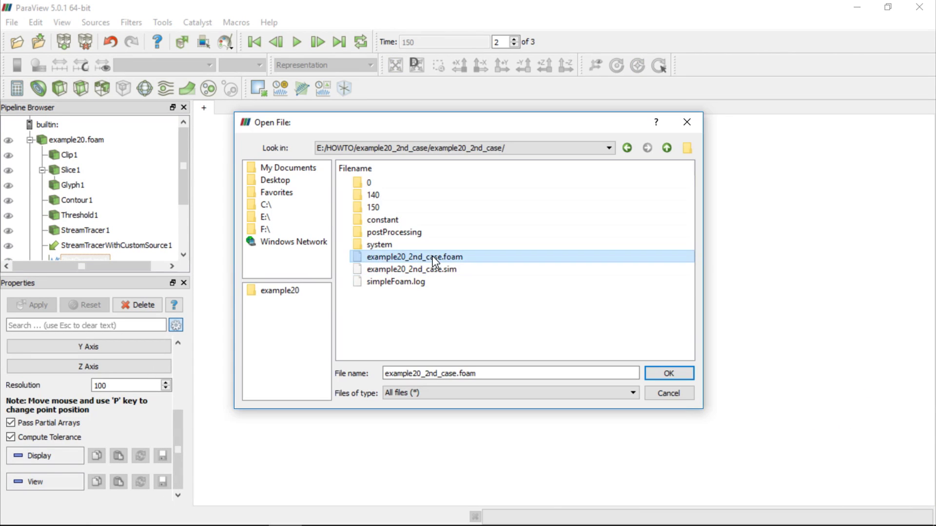
{"action": "left_click", "coordinate": [663, 374]}
{"action": "left_click", "coordinate": [514, 385]}
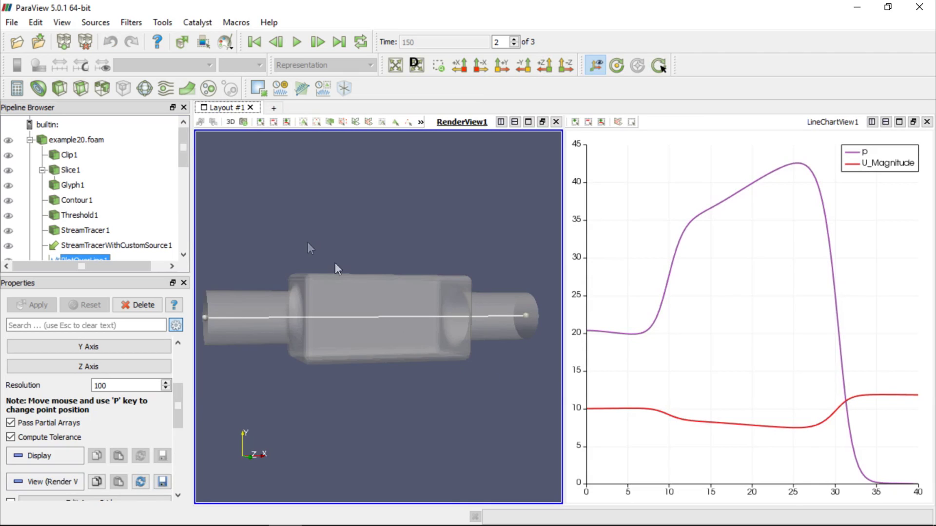
{"action": "left_click", "coordinate": [8, 23]}
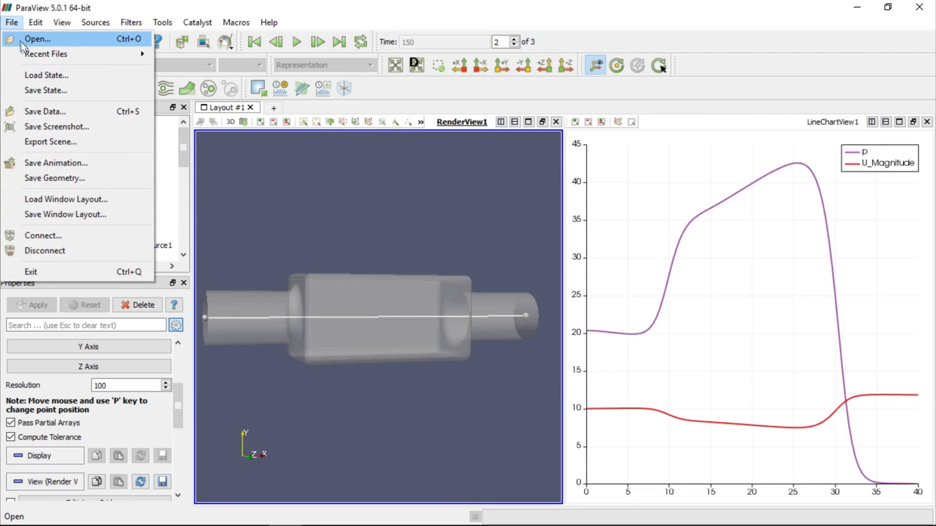